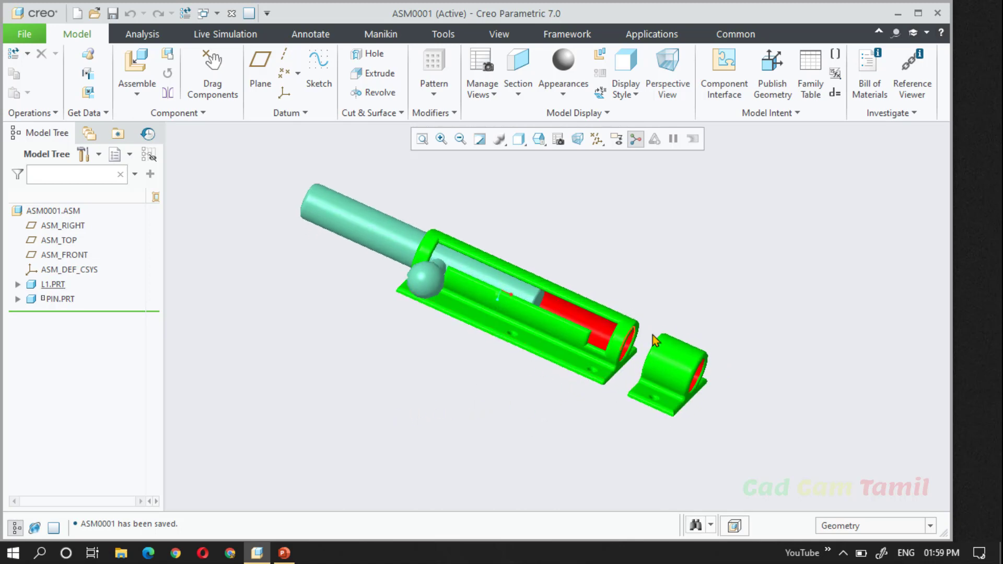
Review the PIN part's Cylinder connection and its axis alignment references in the placement definition, and accept it without edits.
scroll(655, 339, "down", 1)
left_click(68, 302)
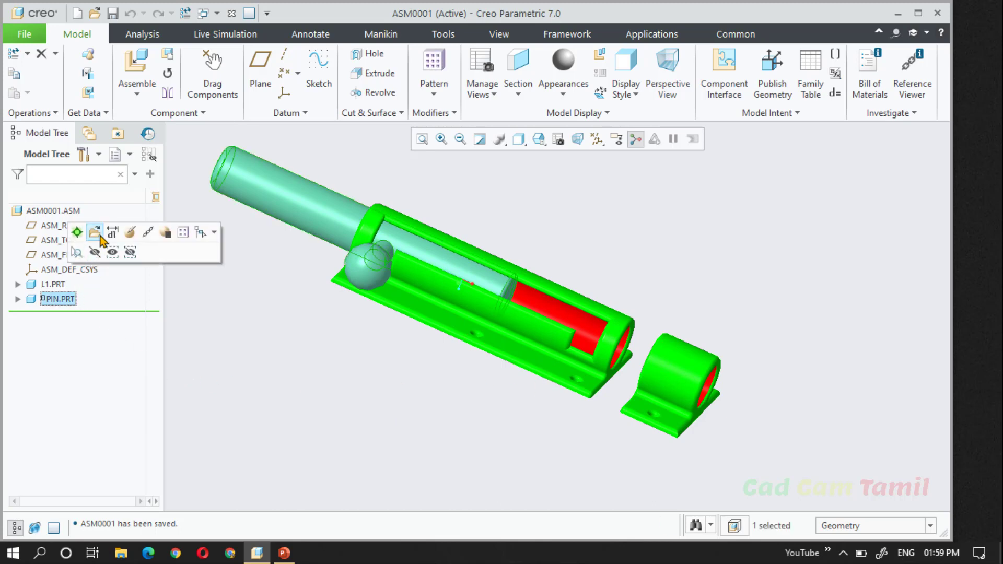
left_click(130, 233)
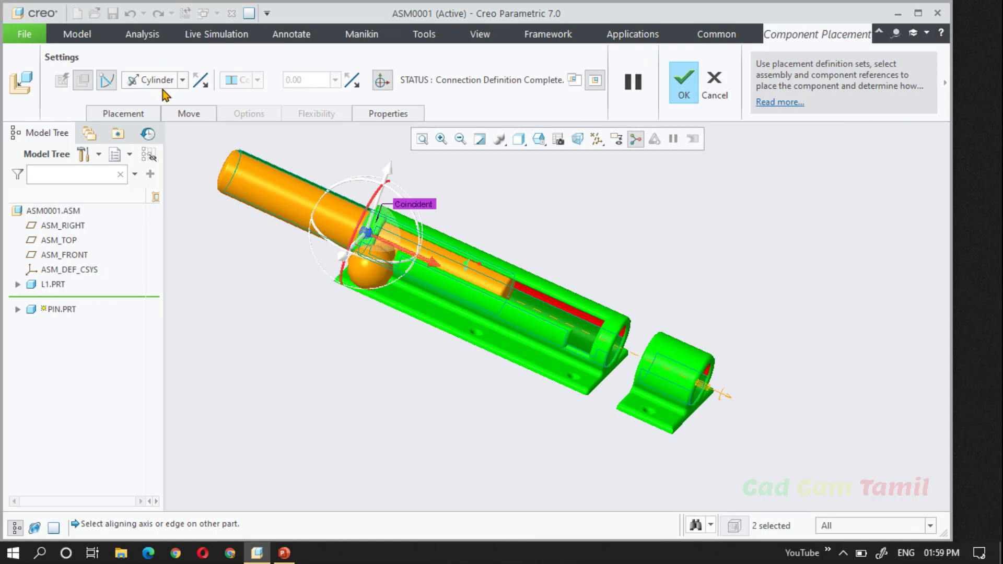
left_click(149, 115)
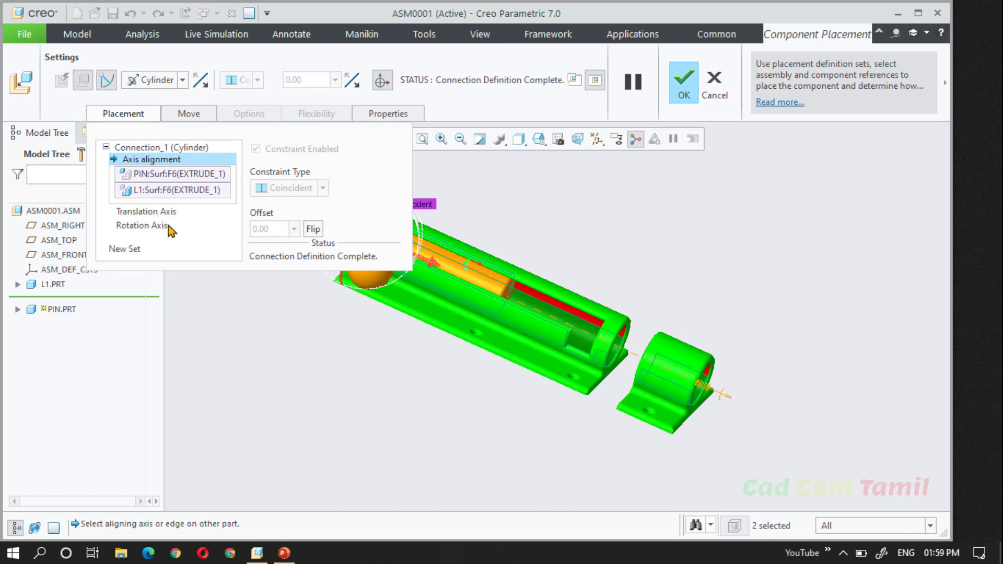
left_click(127, 116)
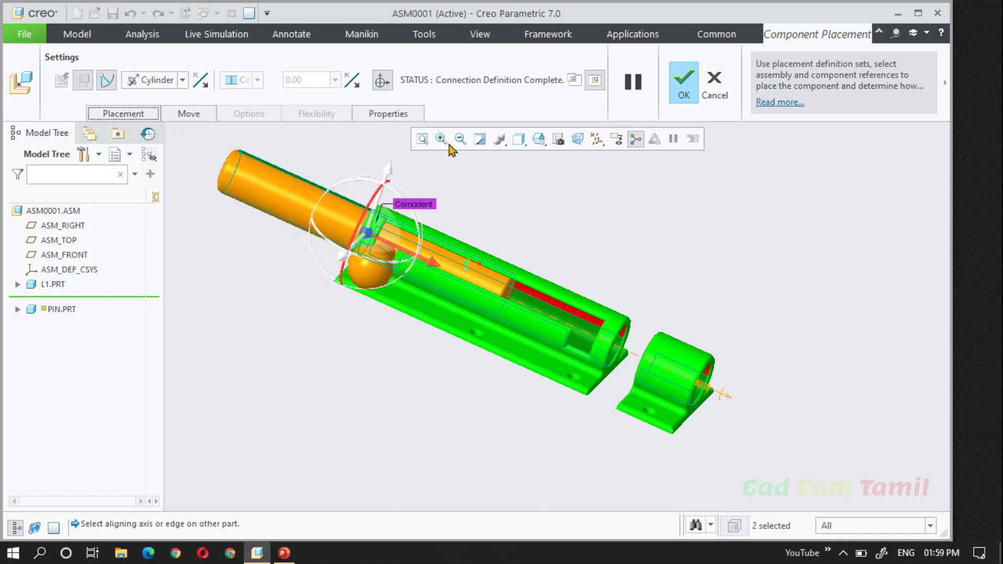
left_click(684, 83)
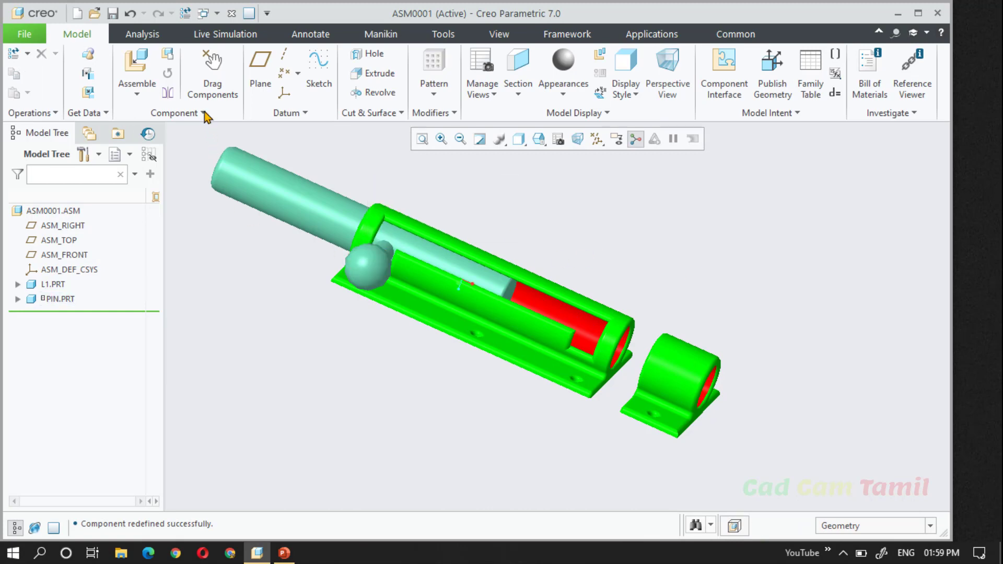
Use Drag Components to slide the pin through the housing into the separate keeper, with its knob turned down.
left_click(211, 73)
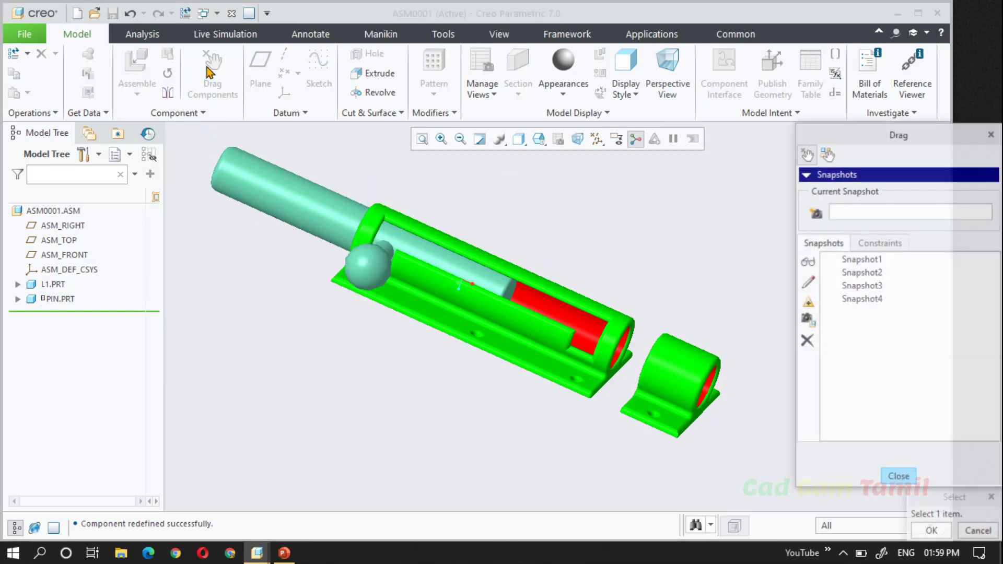
left_click(375, 277)
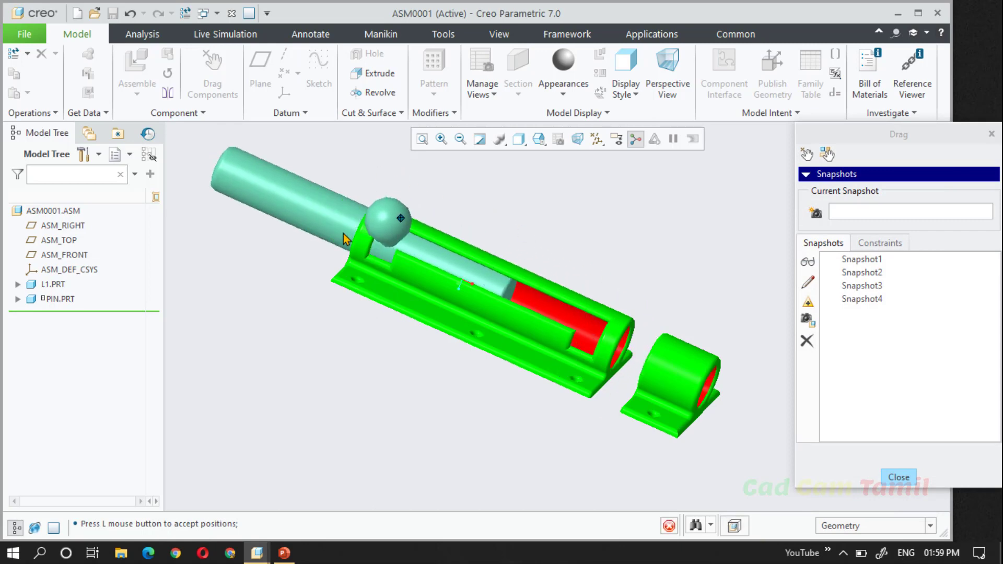
left_click(596, 406)
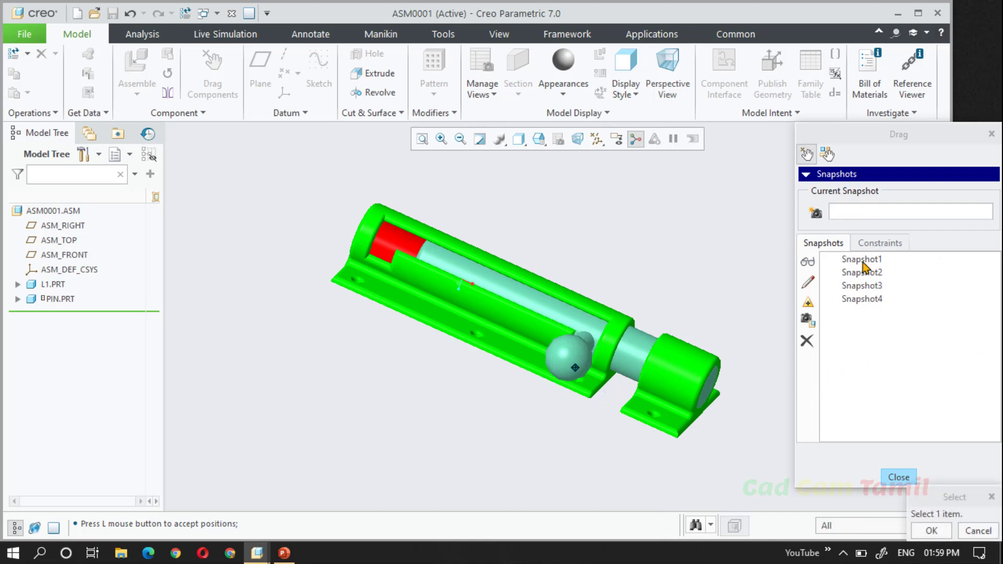
Delete the existing snapshots Snapshot1, Snapshot2, Snapshot3 and Snapshot4.
left_click(872, 286)
left_click(862, 260)
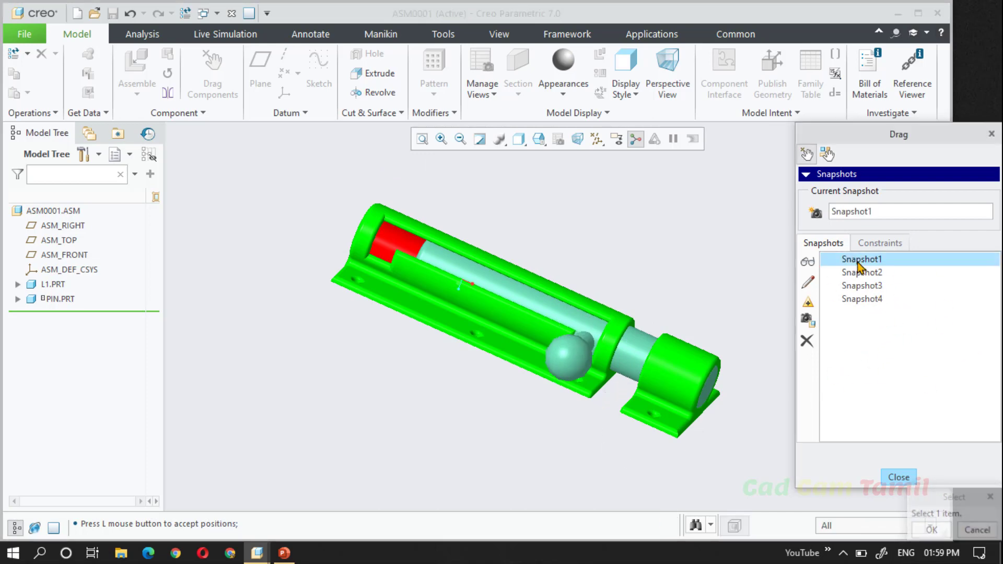
left_click(807, 343)
left_click(807, 343)
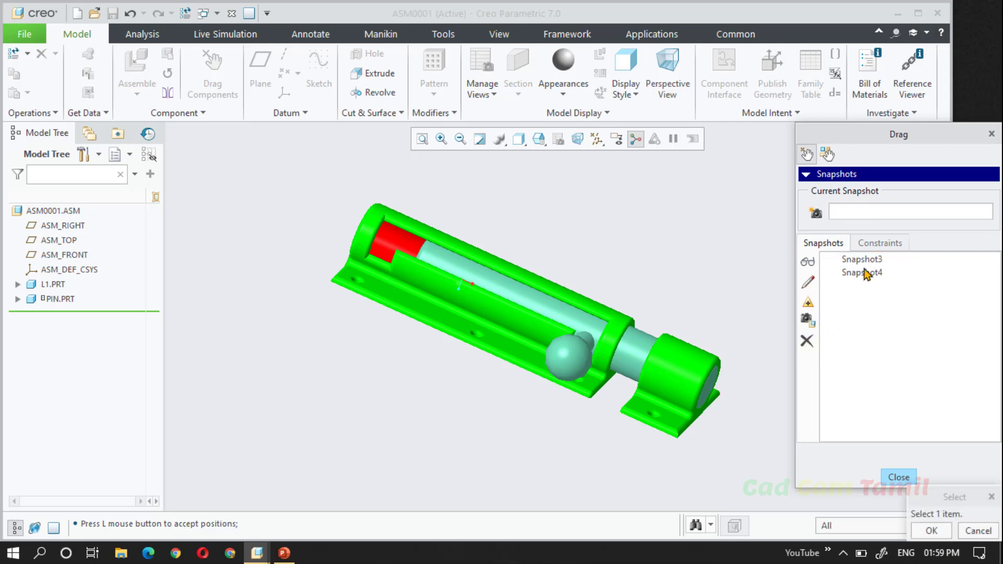
left_click(863, 260)
left_click(807, 341)
left_click(863, 261)
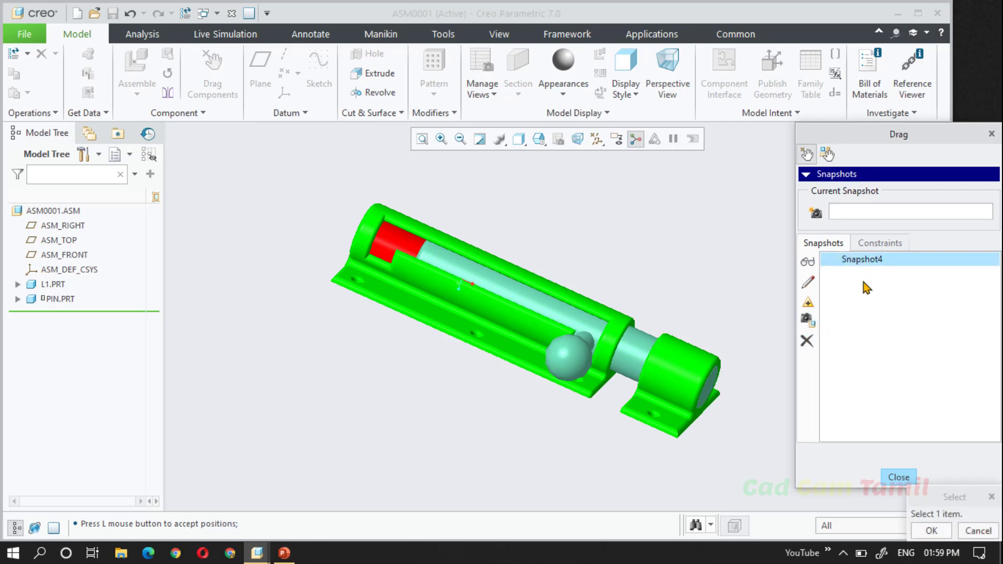
left_click(807, 340)
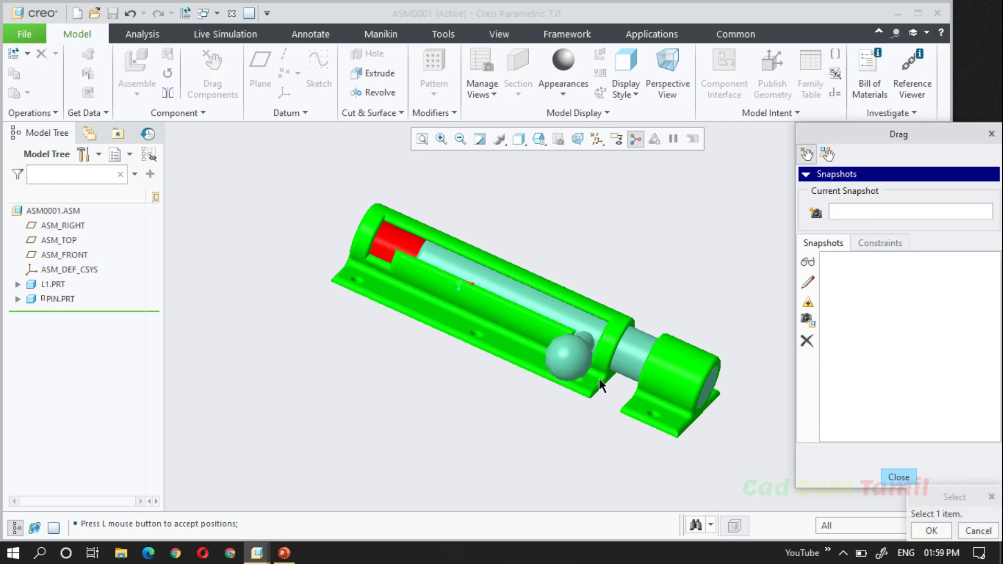
Swing the knob up and back down to the locked position, and take a snapshot of the locked pin.
left_click(585, 365)
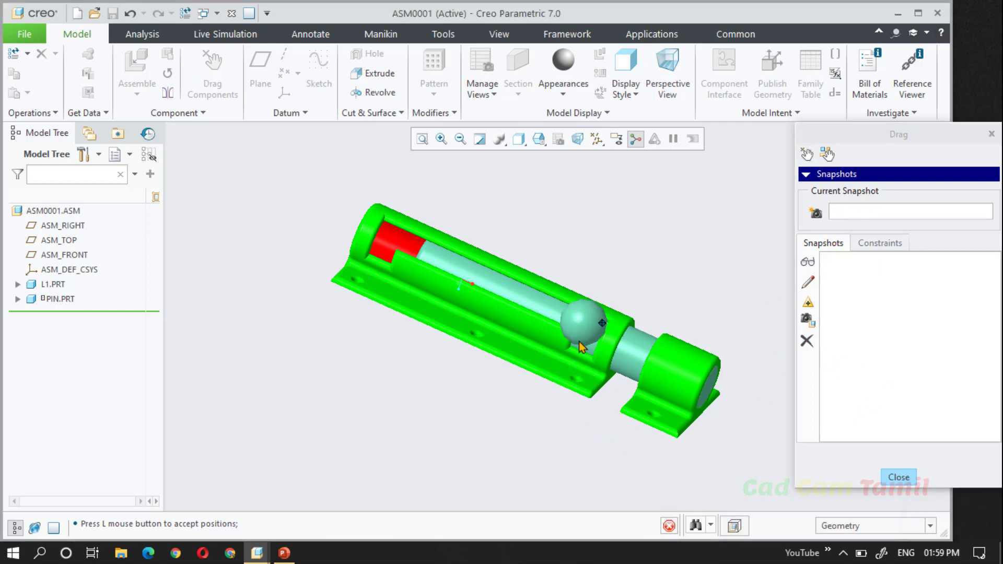
left_click(593, 473)
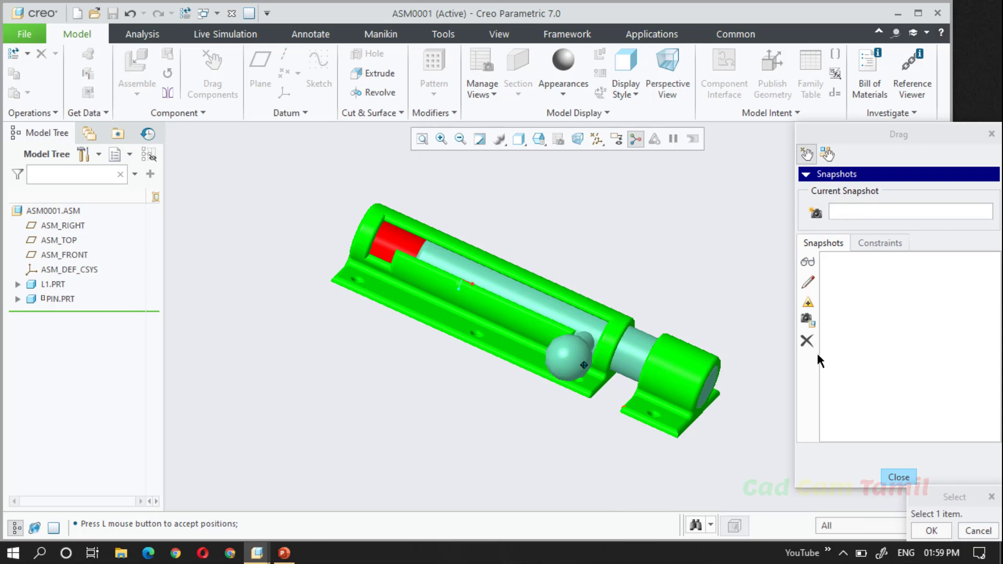
left_click(816, 213)
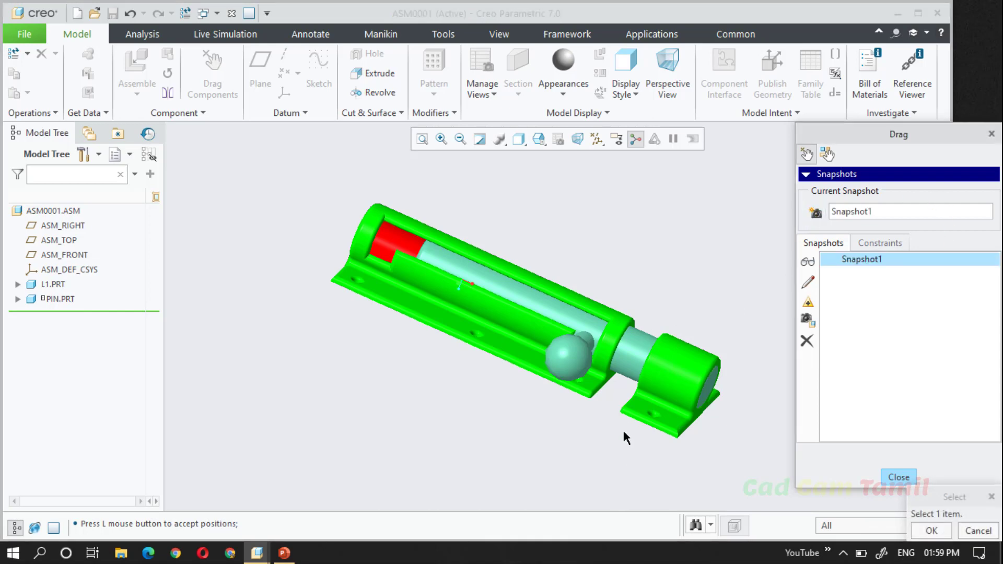
Take a snapshot with the knob rotated up into the slot, and another with the pin slid back to the retracted end.
left_click(581, 371)
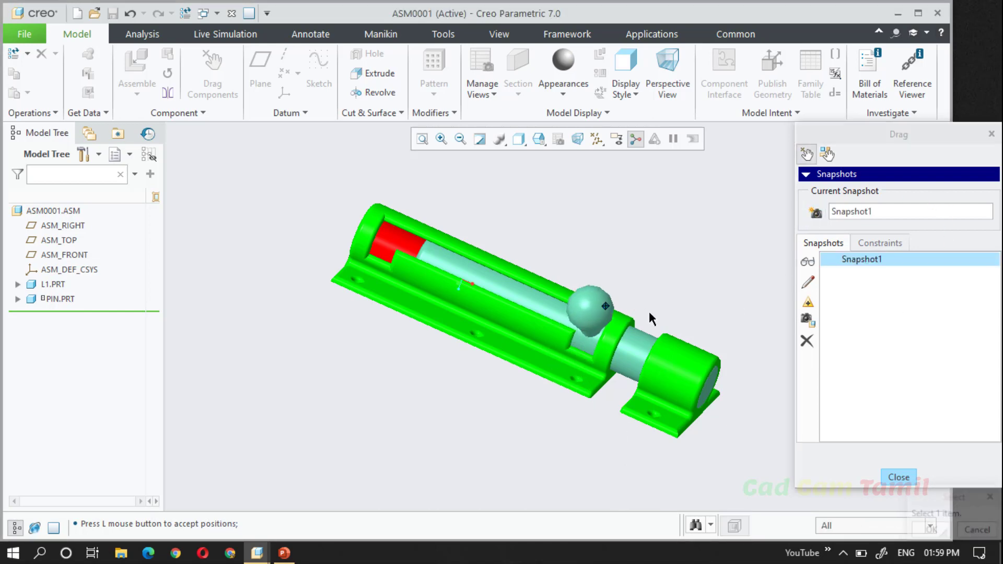
left_click(816, 214)
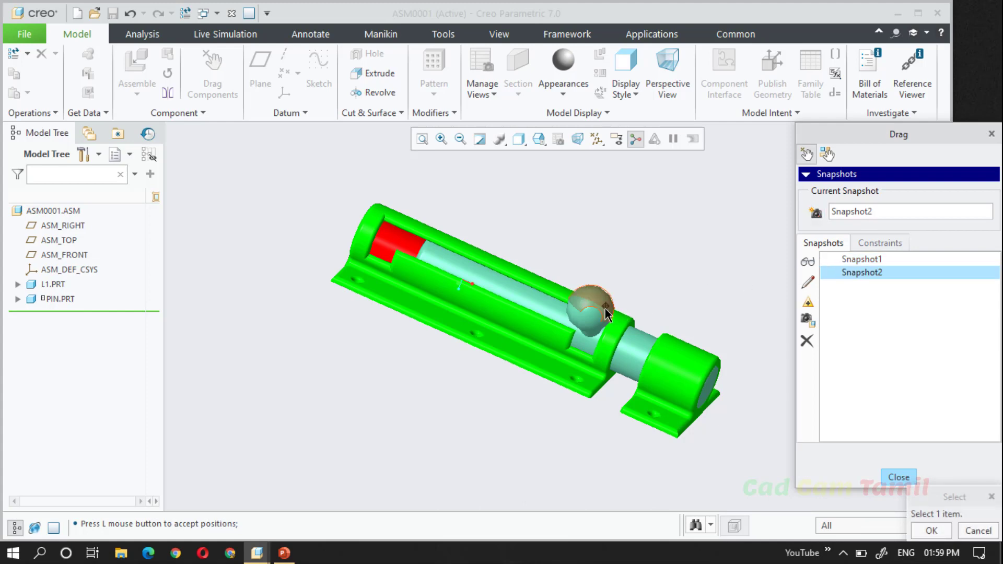
left_click(605, 309)
left_click(403, 218)
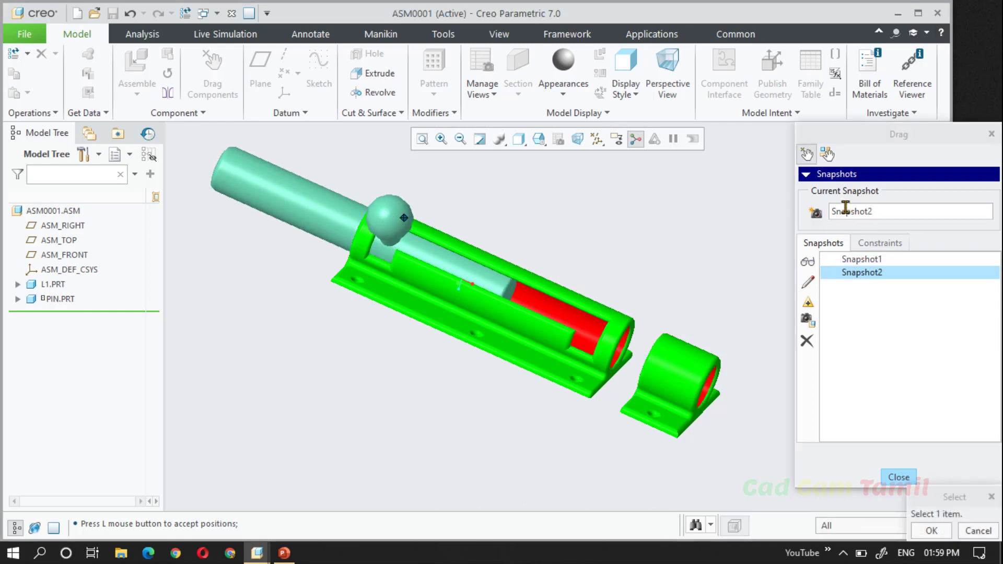
left_click(818, 218)
Rotate the knob down at the retracted end, take a snapshot of that position, and leave component dragging after checking the snapshot list.
left_click(407, 223)
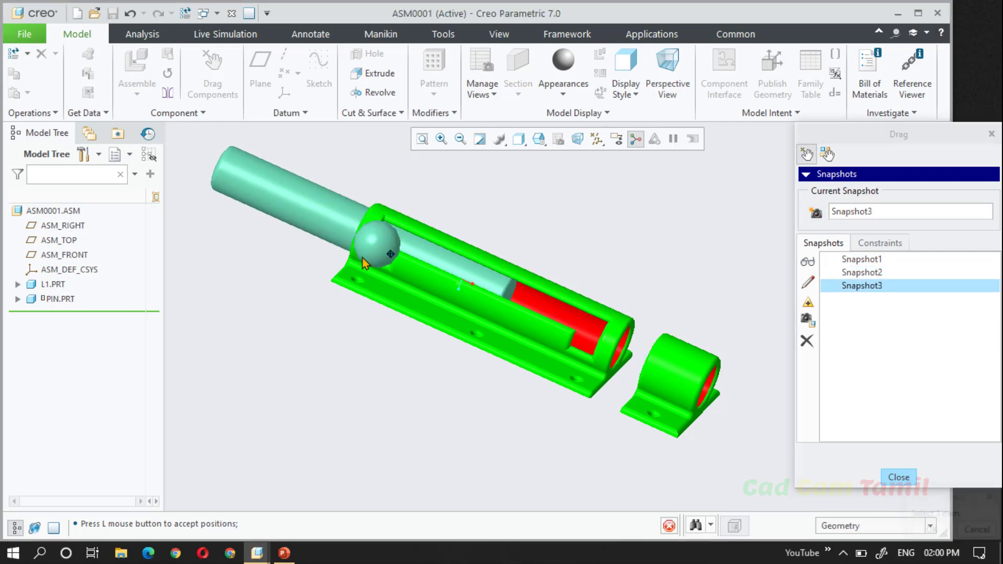
left_click(352, 279)
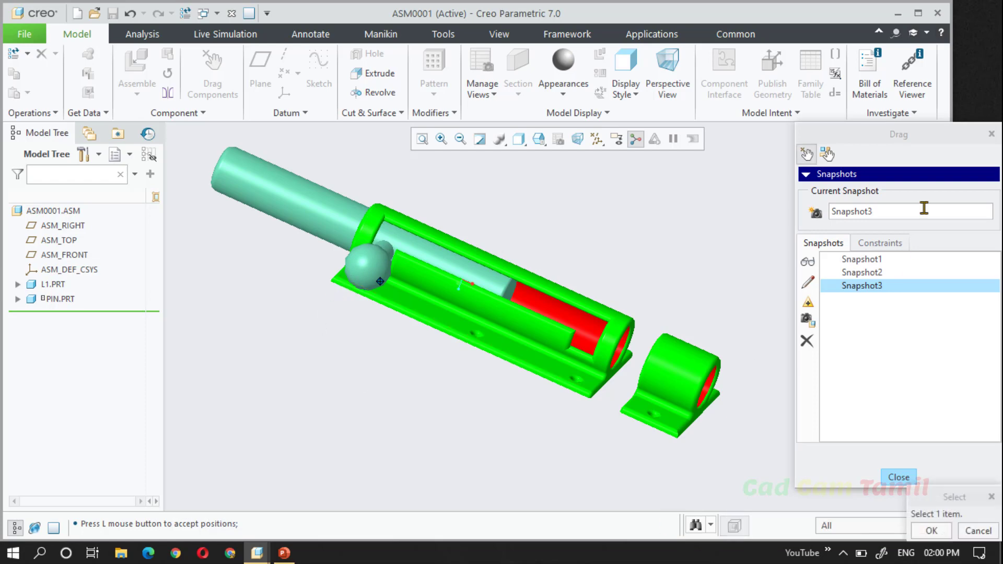
left_click(816, 212)
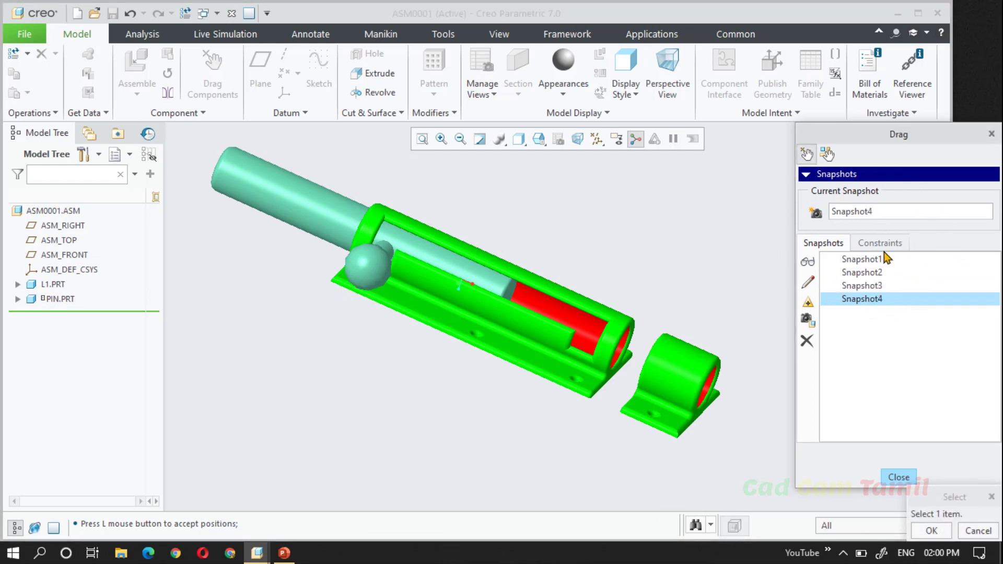
left_click(900, 477)
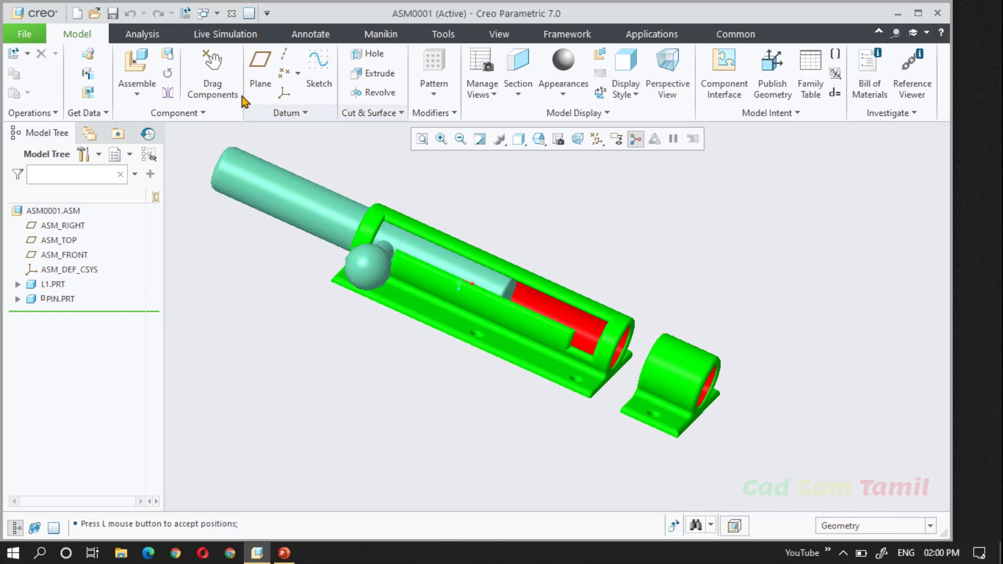
left_click(215, 79)
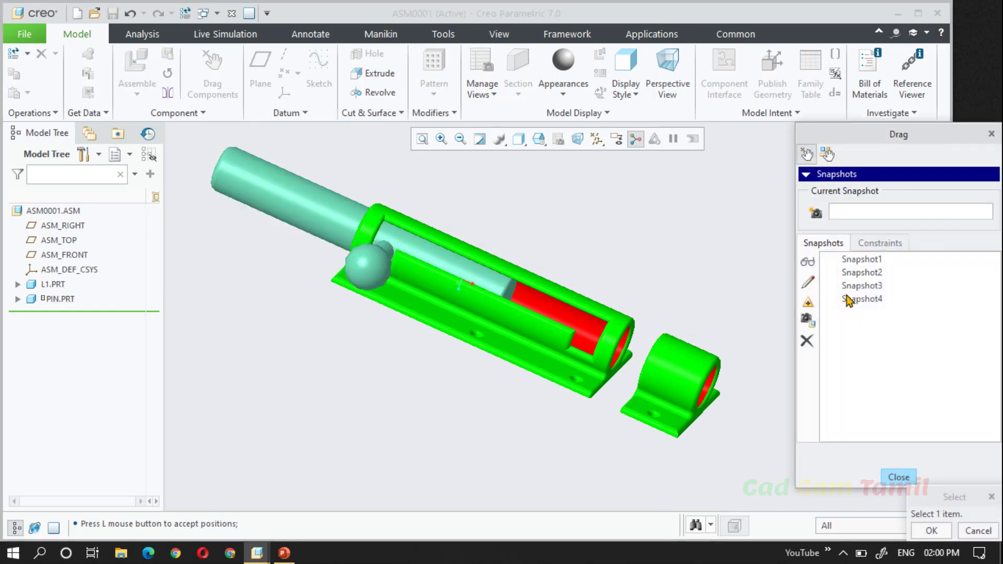
left_click(903, 477)
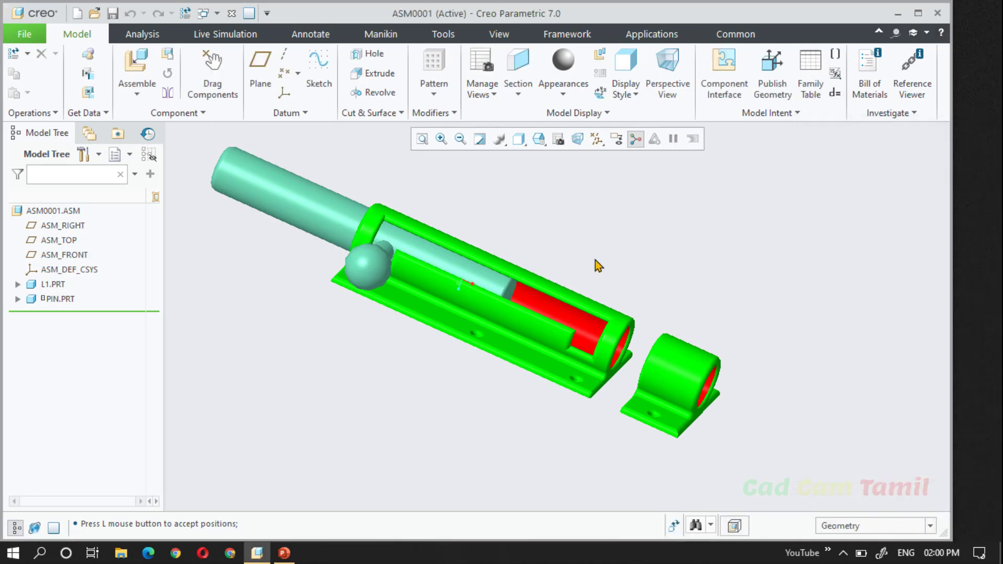
Open the Animation application for the assembly and create a new Snapshot animation with the default name.
left_click(656, 38)
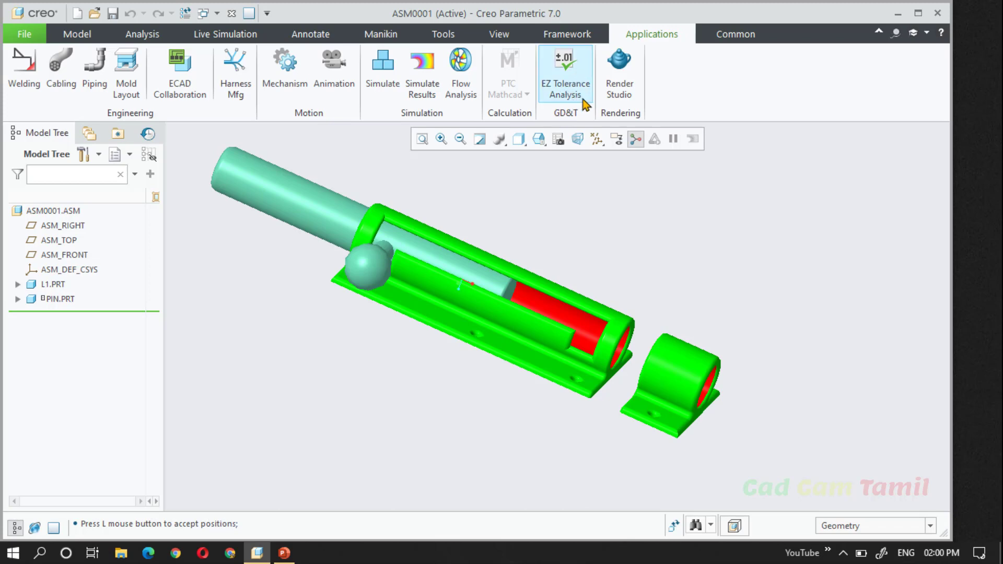
left_click(328, 92)
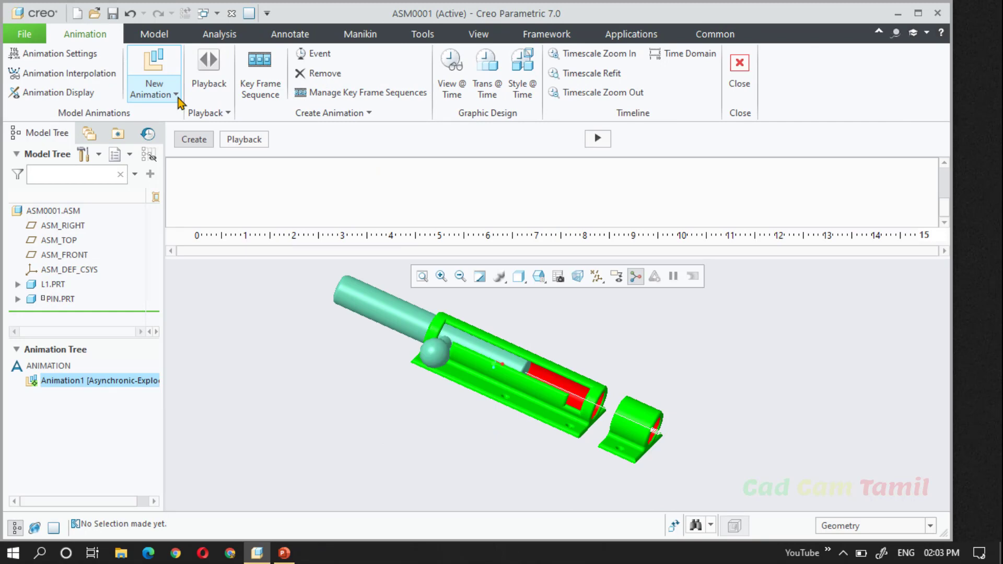
left_click(177, 98)
left_click(177, 96)
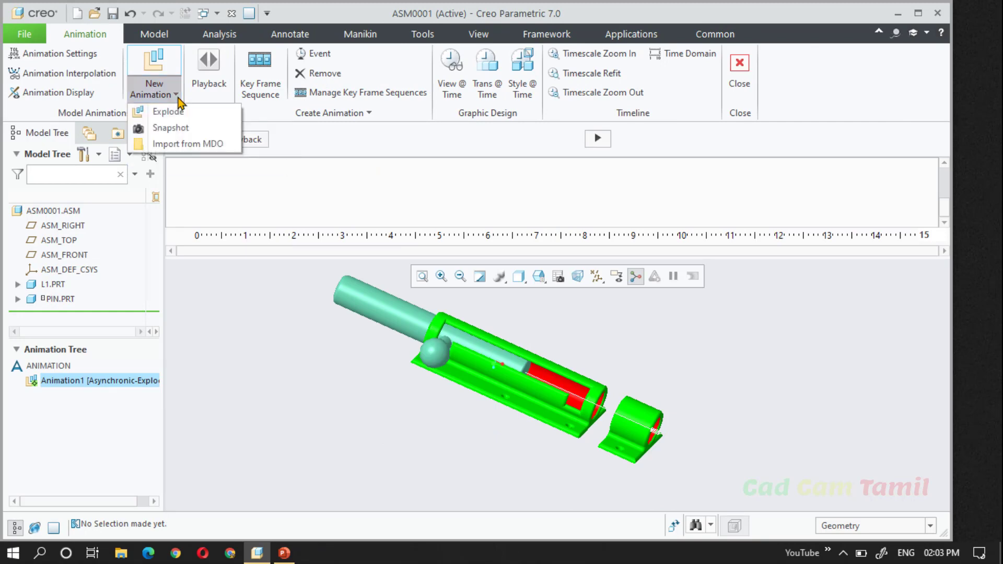
left_click(181, 133)
left_click_drag(883, 278, 776, 181)
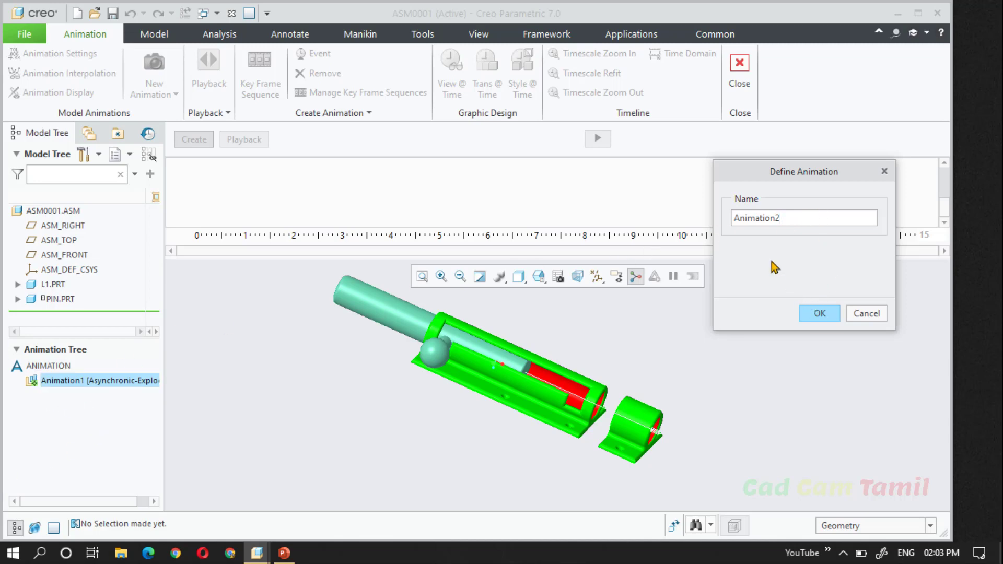
left_click(818, 313)
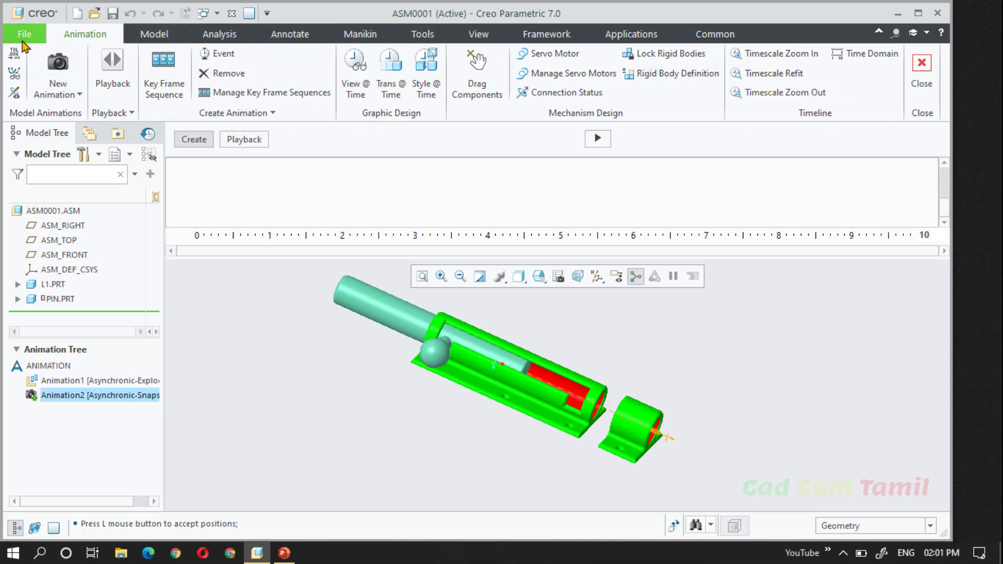
Delete the Snapshot animation Animation2, and set the end time of Animation1's time domain to 15.
key("Delete")
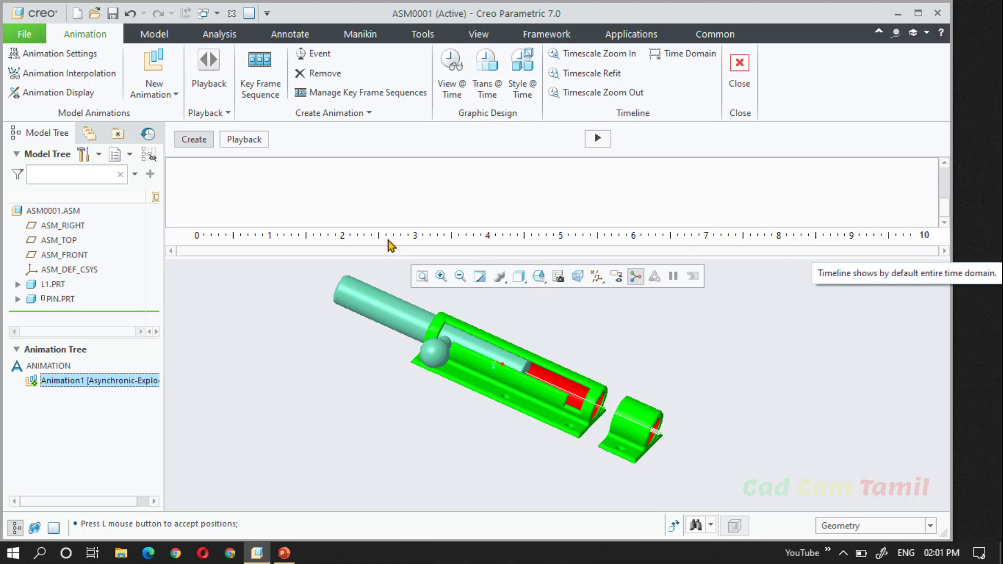
double_click(323, 234)
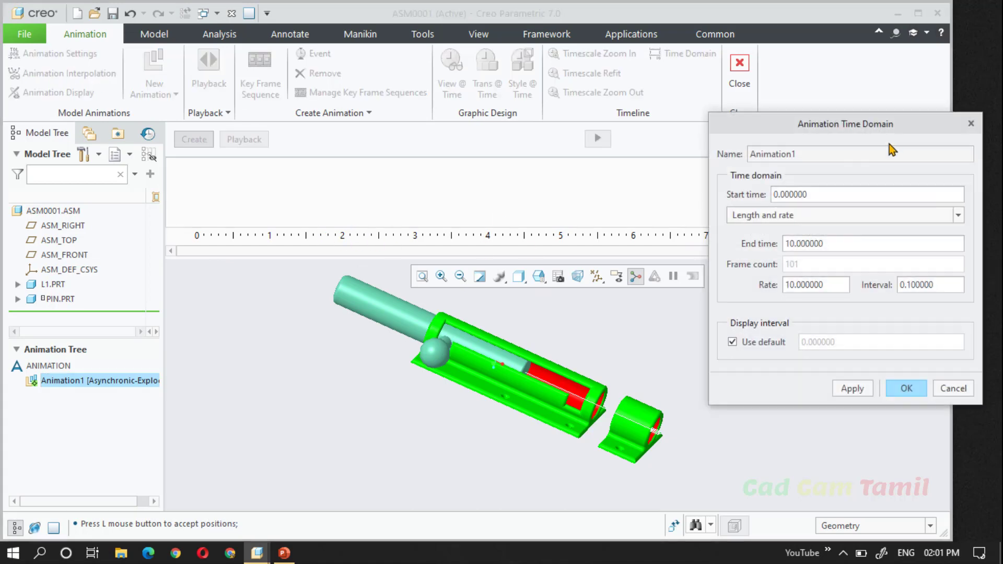
left_click_drag(895, 134, 813, 99)
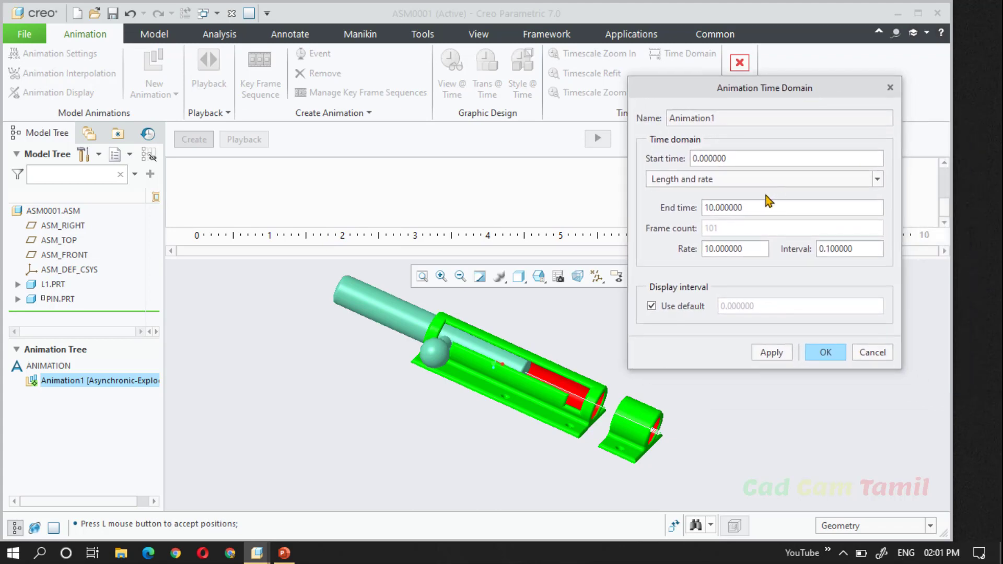
double_click(746, 158)
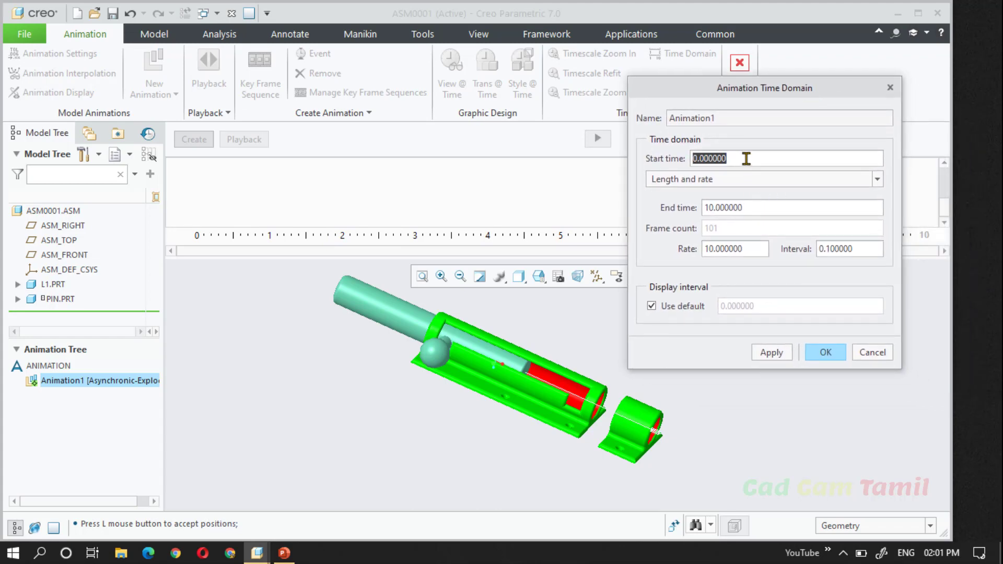
left_click(762, 203)
left_click_drag(680, 204, 660, 211)
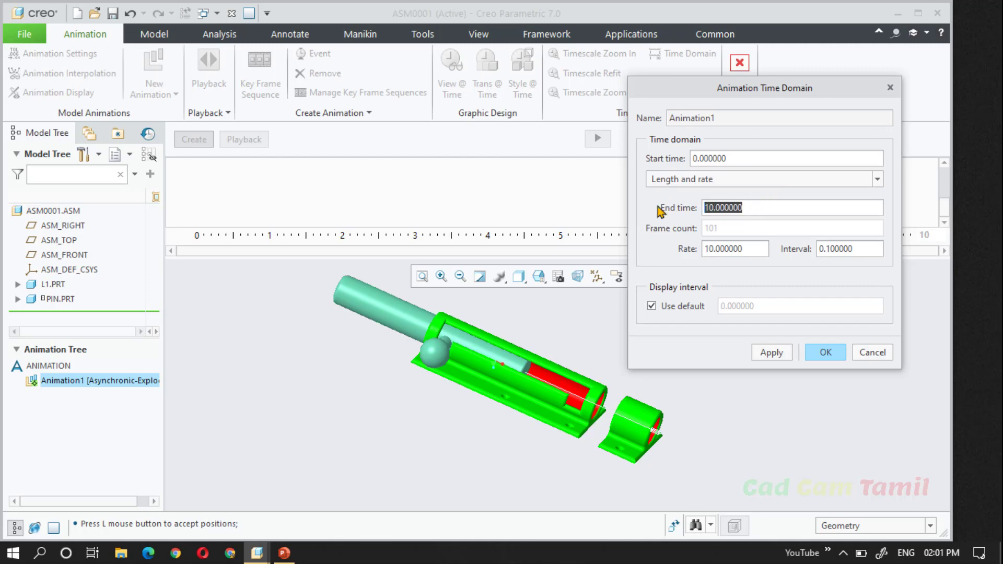
type("15")
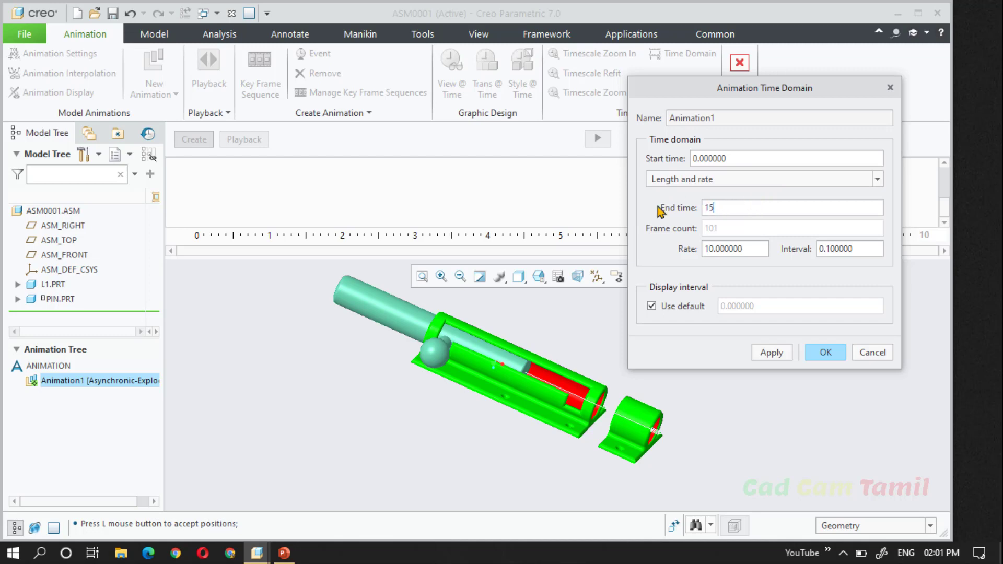
double_click(744, 249)
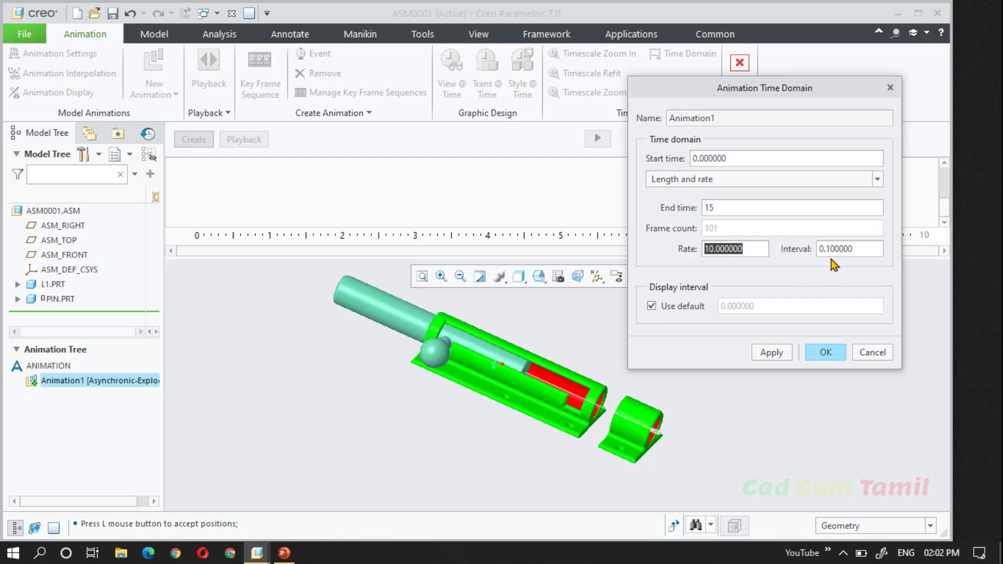
left_click(772, 354)
left_click(818, 351)
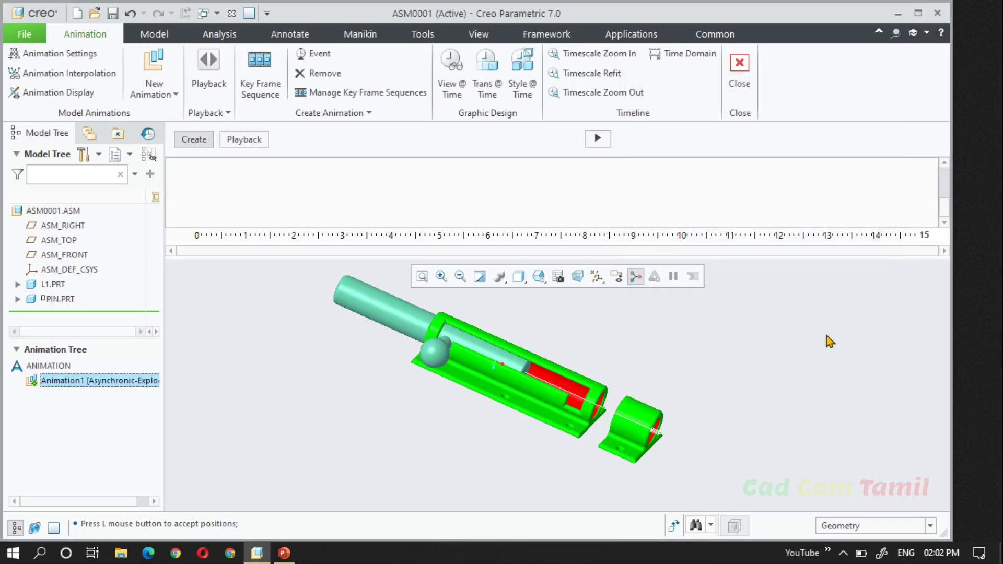
Reopen Animation1's time domain settings from the timeline to review them, and close them without changes.
double_click(922, 234)
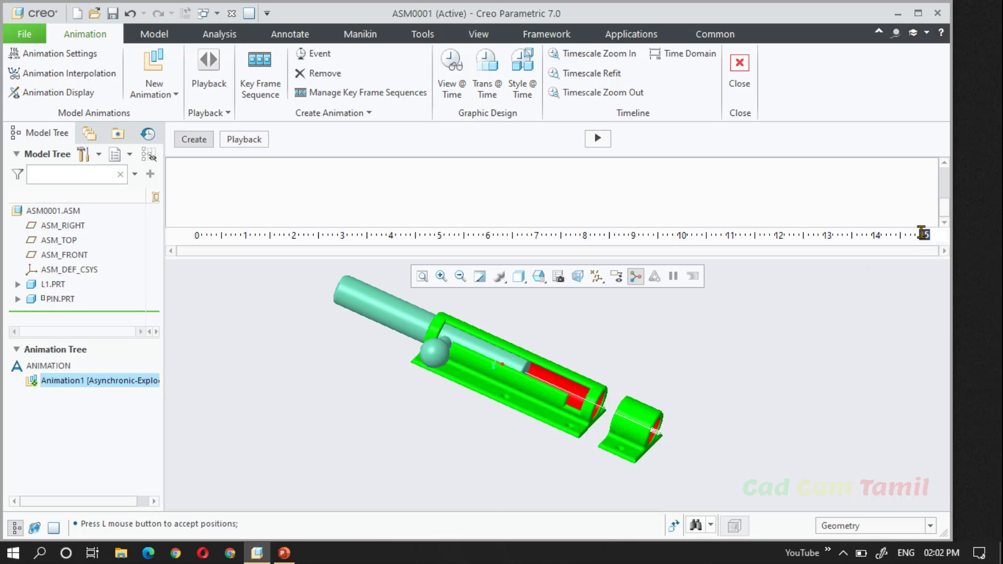
left_click(745, 225)
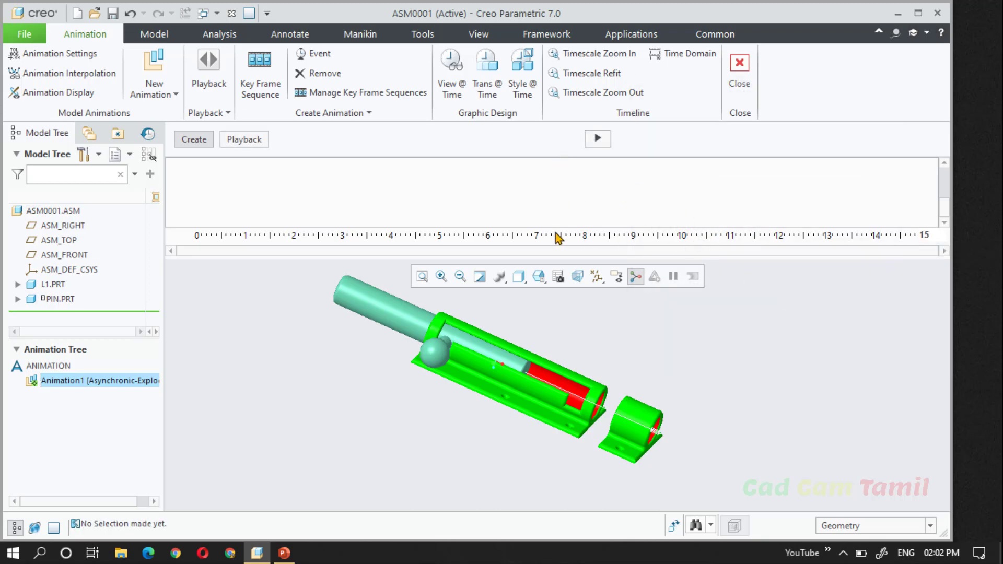
double_click(685, 235)
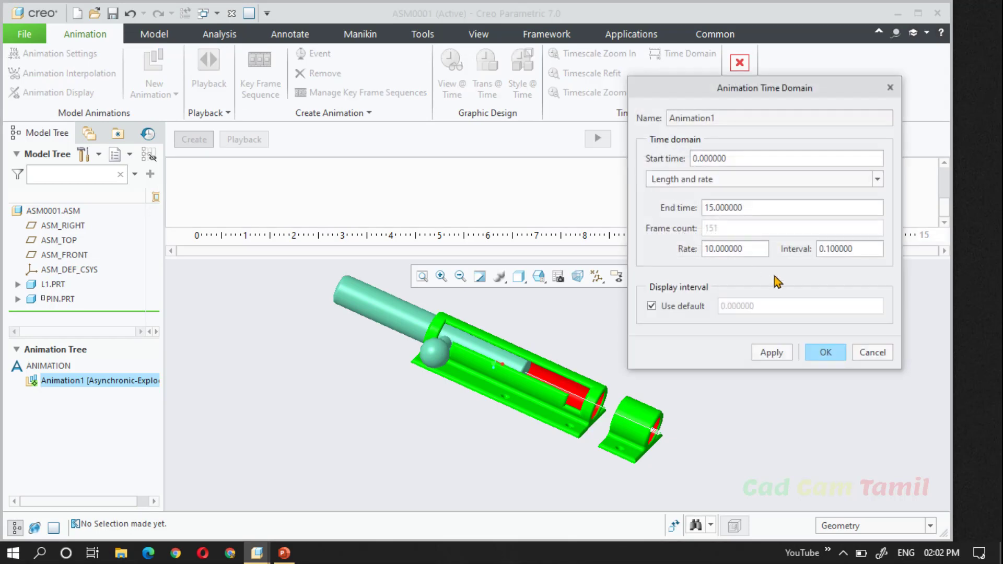
left_click(868, 354)
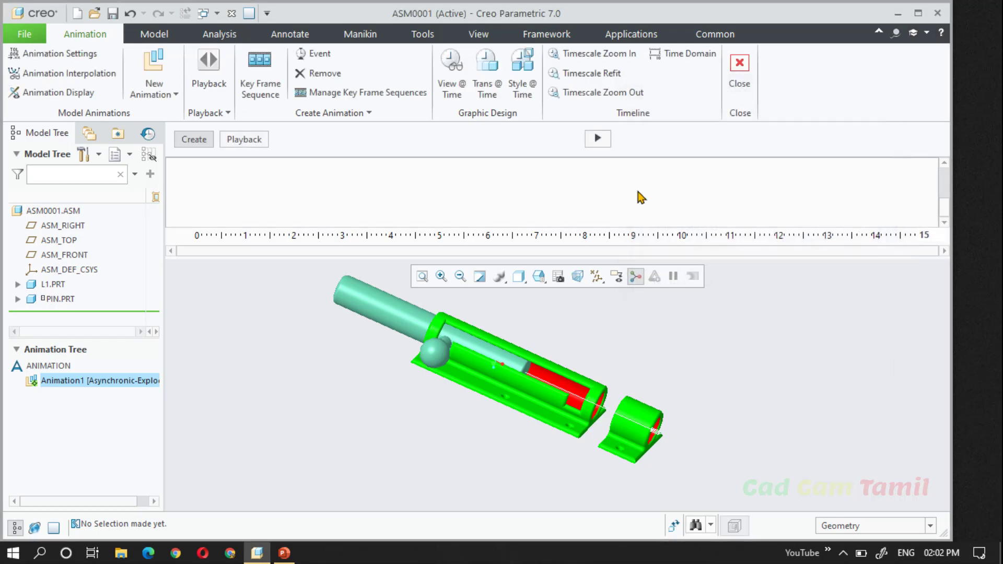
Try the Length option for Animation1's time domain, and restore Length and rate.
right_click(635, 232)
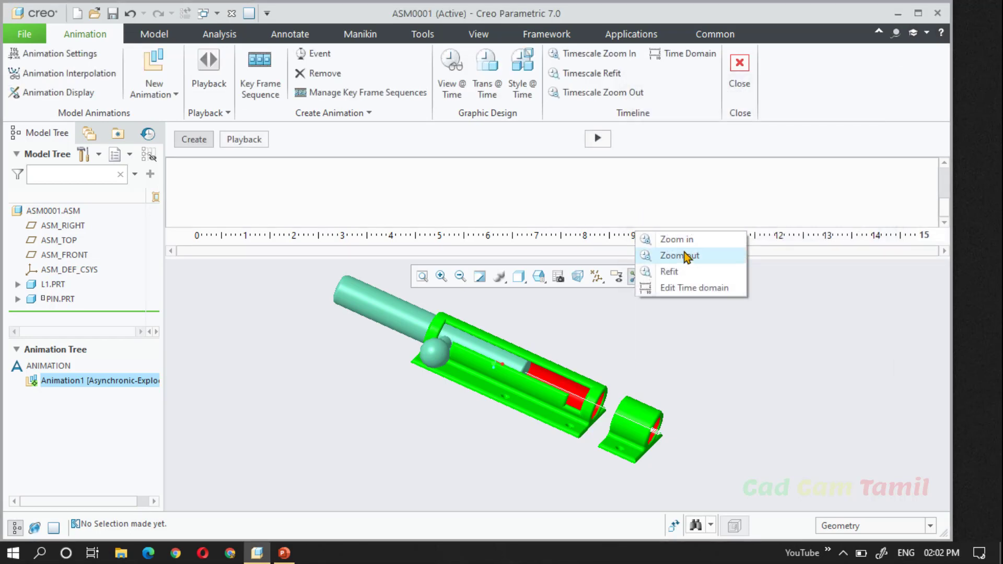
left_click(690, 288)
left_click(713, 179)
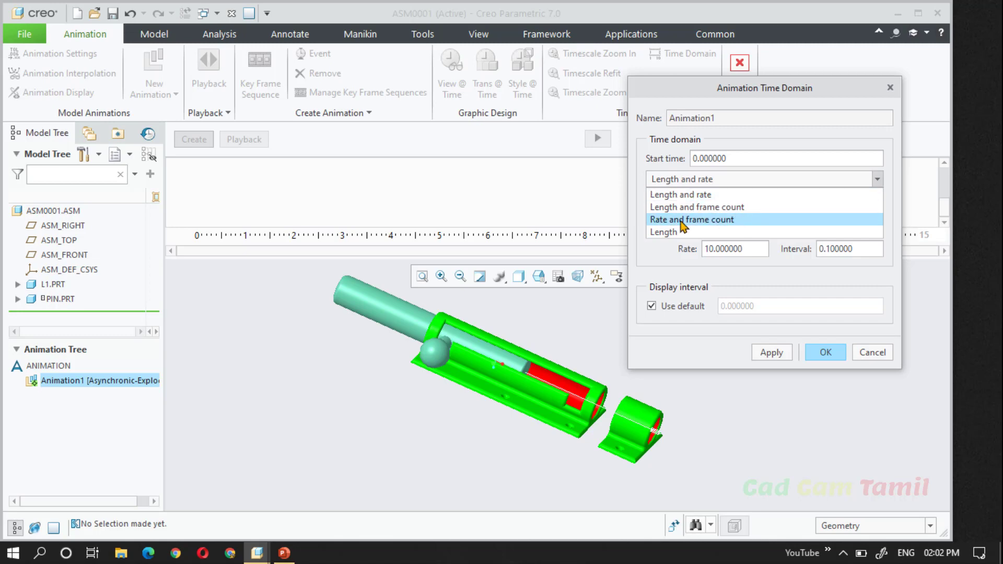
left_click(700, 232)
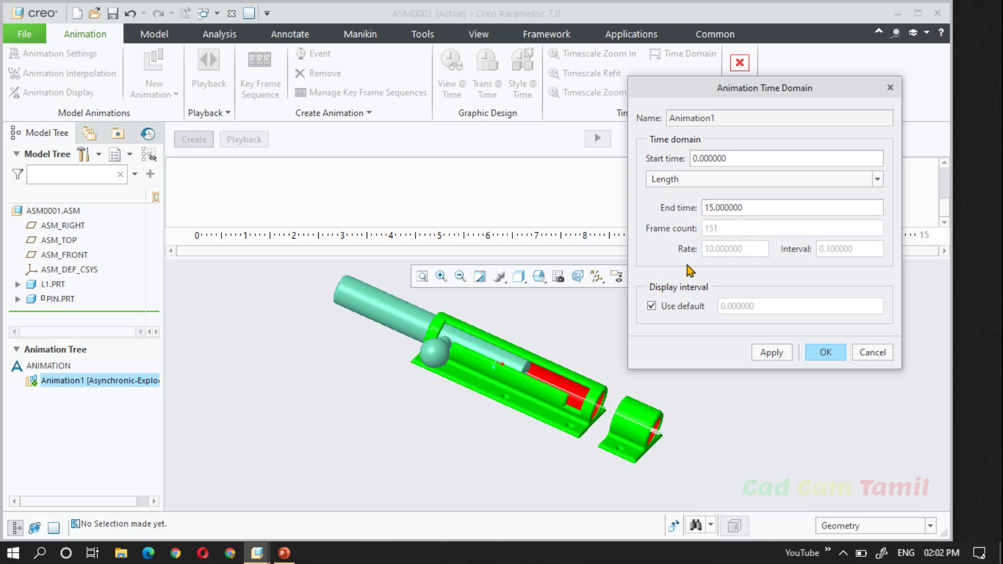
left_click(726, 180)
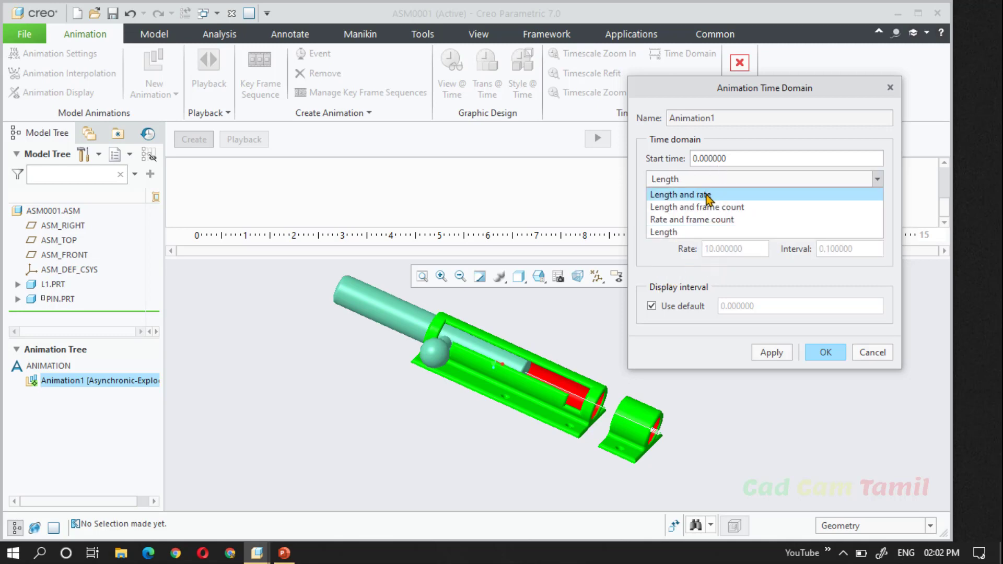
left_click(707, 195)
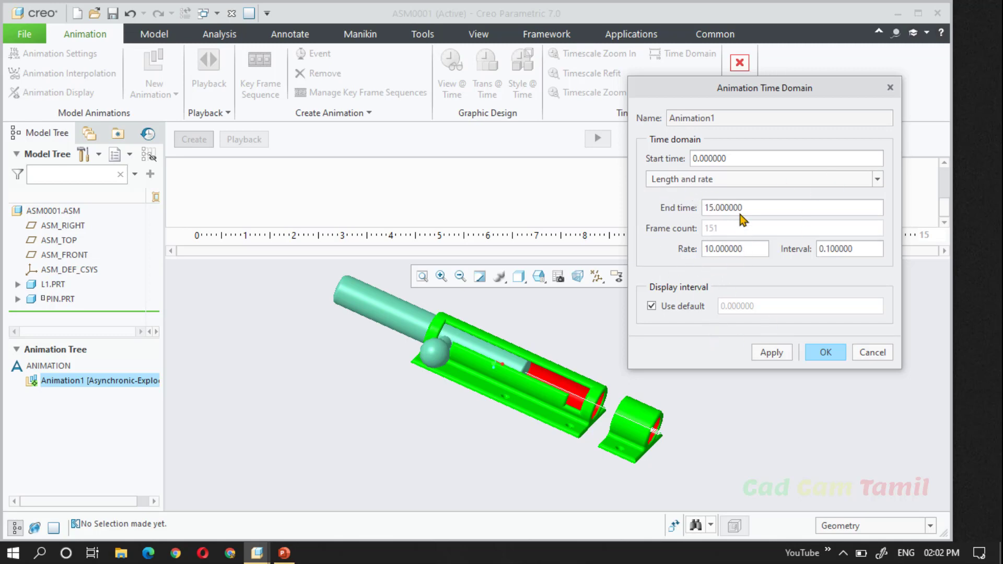
double_click(737, 116)
left_click(728, 116)
left_click(824, 352)
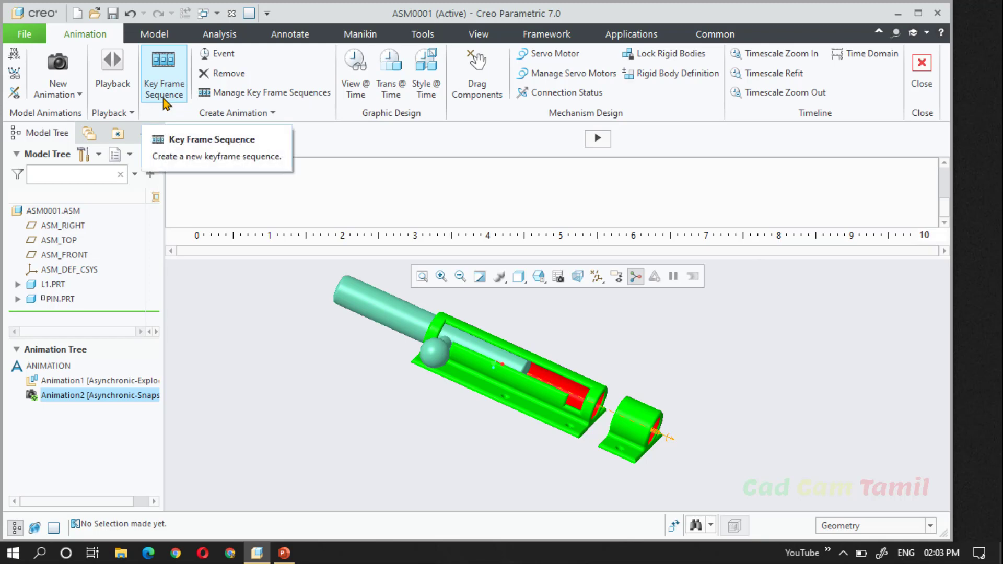
Start a key frame sequence for Animation2 with the default name, preview Snapshot1 and add it at time 0.
left_click(165, 97)
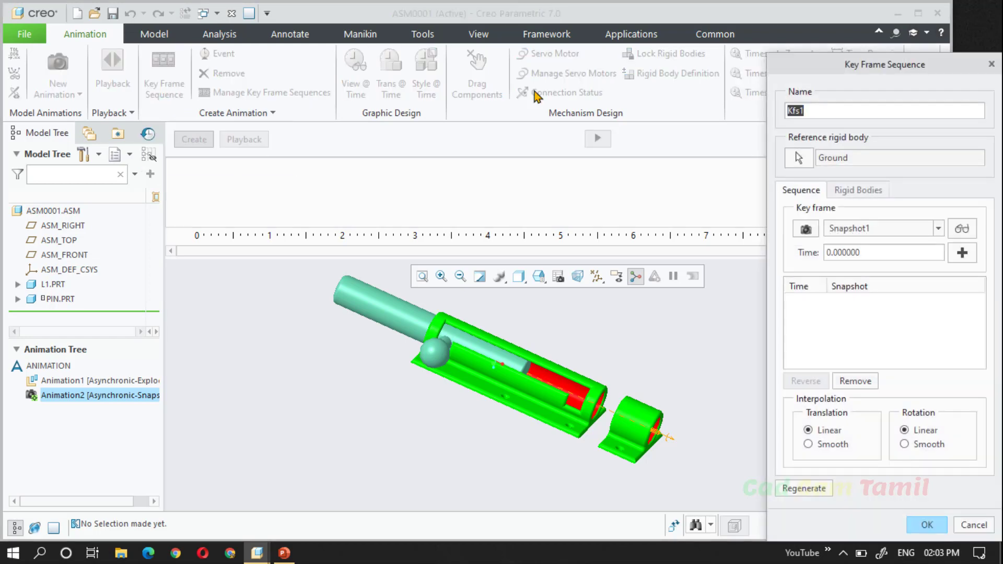
left_click_drag(913, 72, 864, 62)
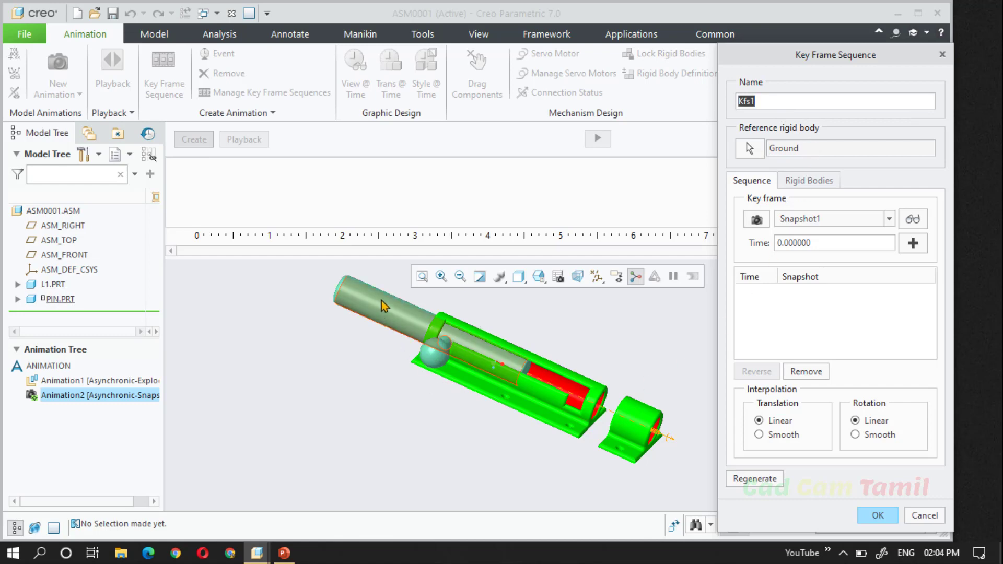
scroll(588, 397, "up", 2)
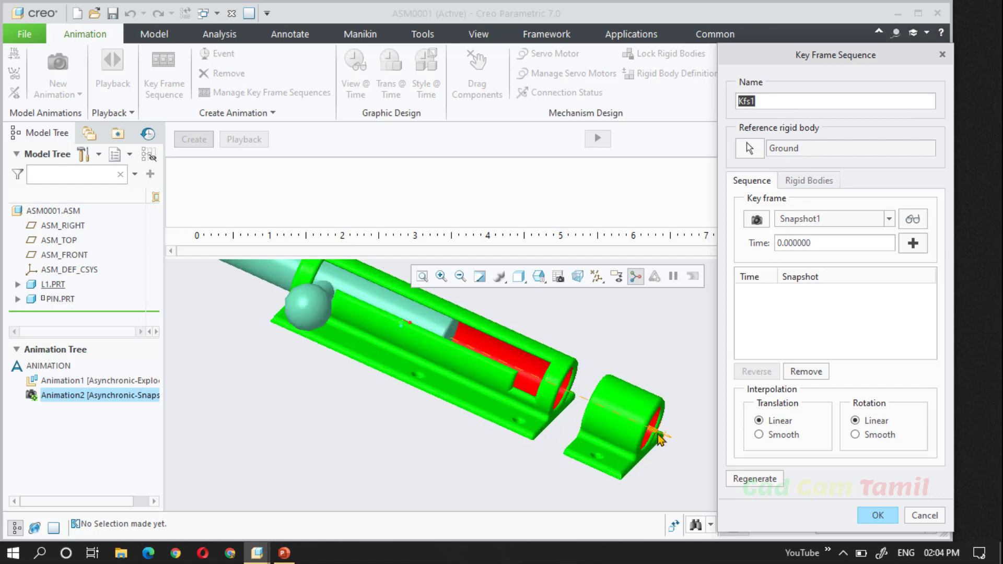
scroll(587, 397, "down", 2)
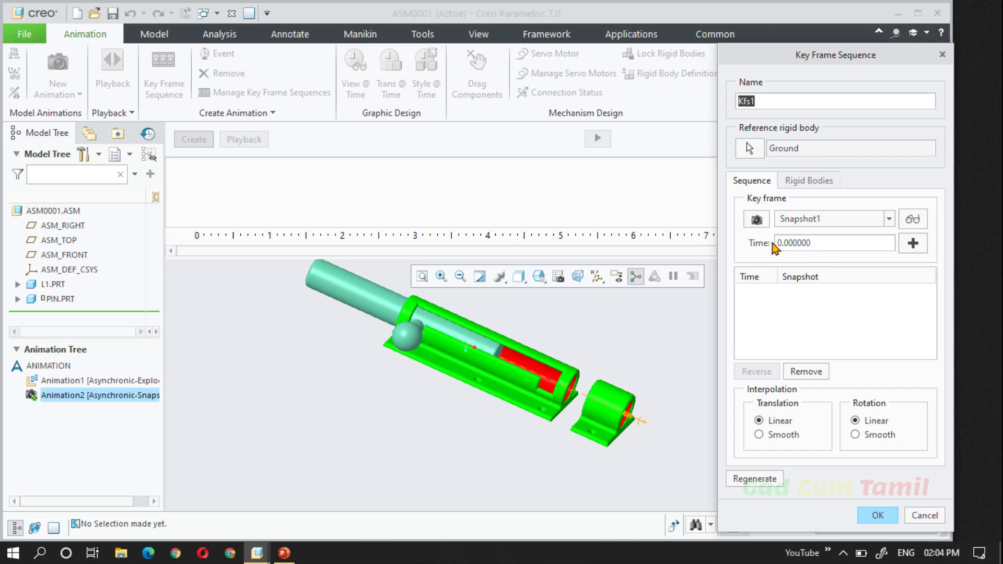
left_click(889, 220)
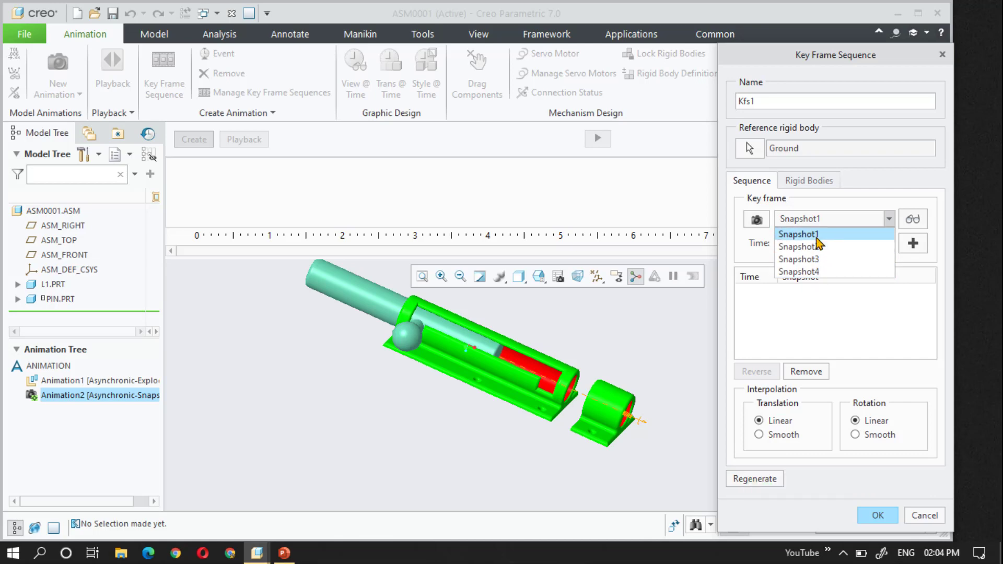
left_click(816, 238)
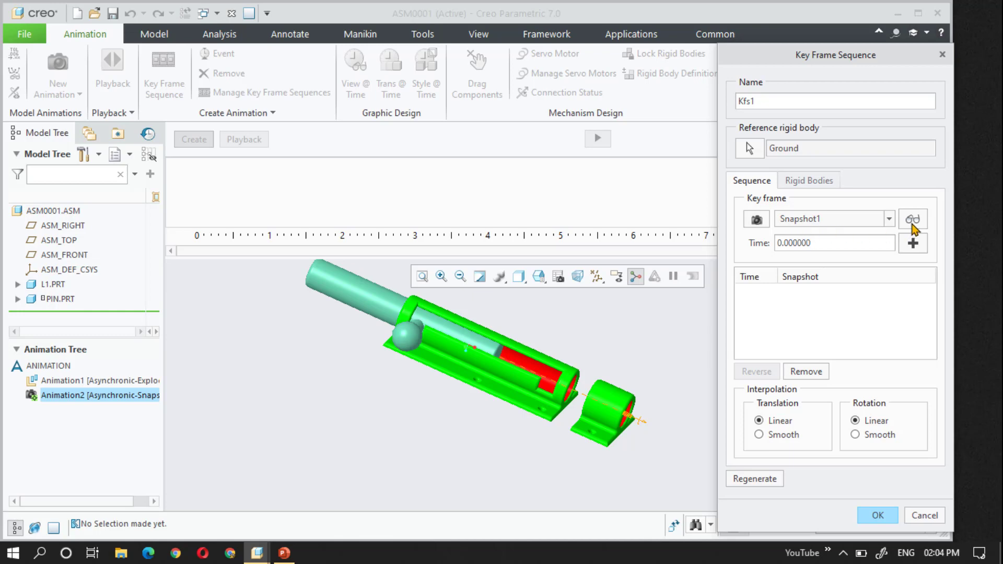
left_click(912, 223)
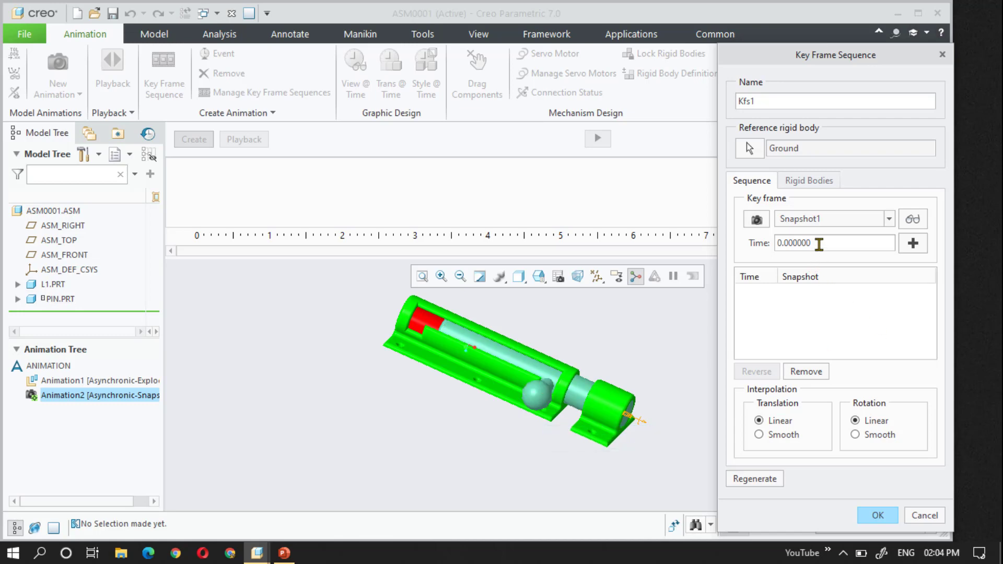
double_click(819, 244)
type("2")
left_click(912, 244)
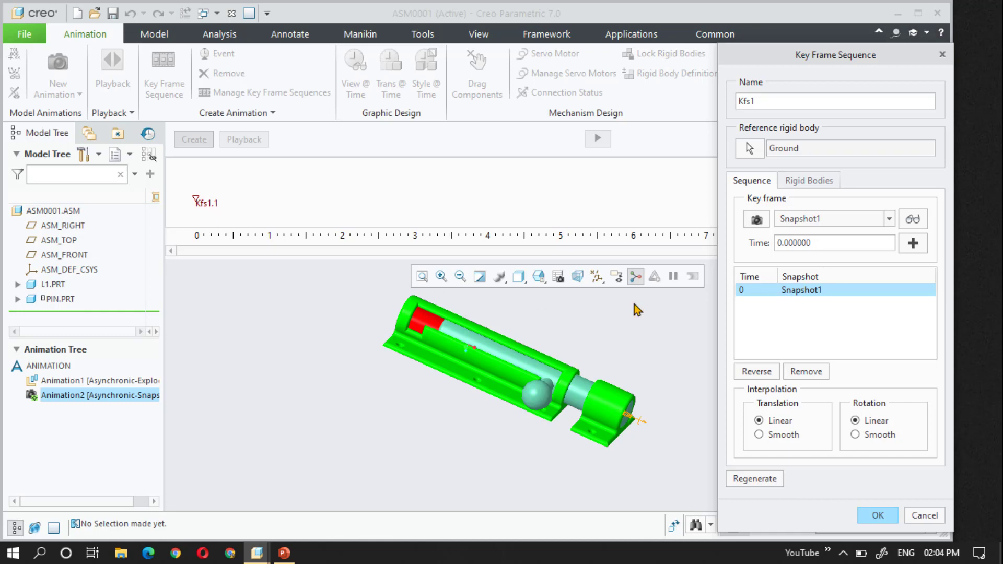
Add Snapshot2 to the key frame sequence at time 2.
left_click(890, 221)
left_click(839, 255)
double_click(832, 244)
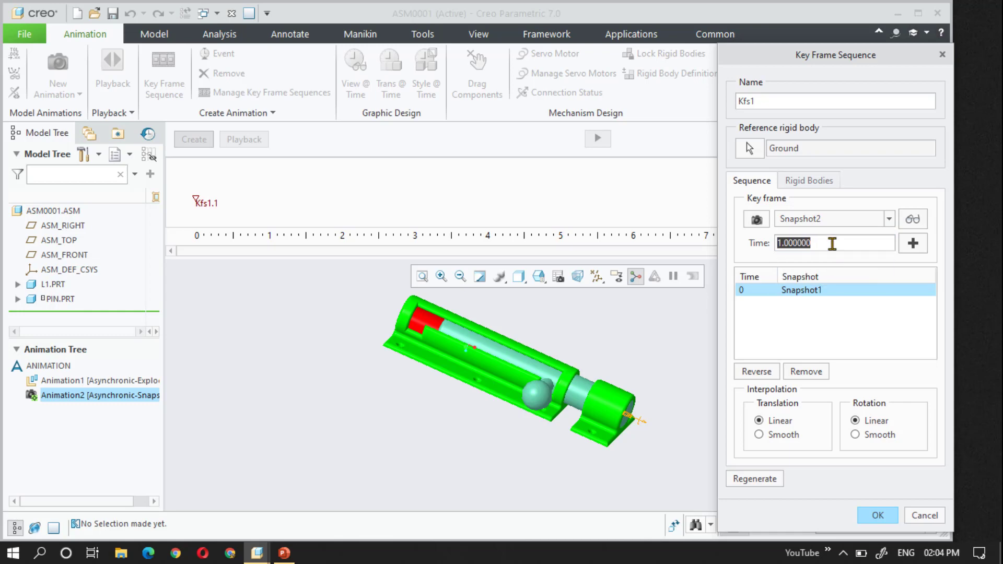
type("2")
left_click(913, 244)
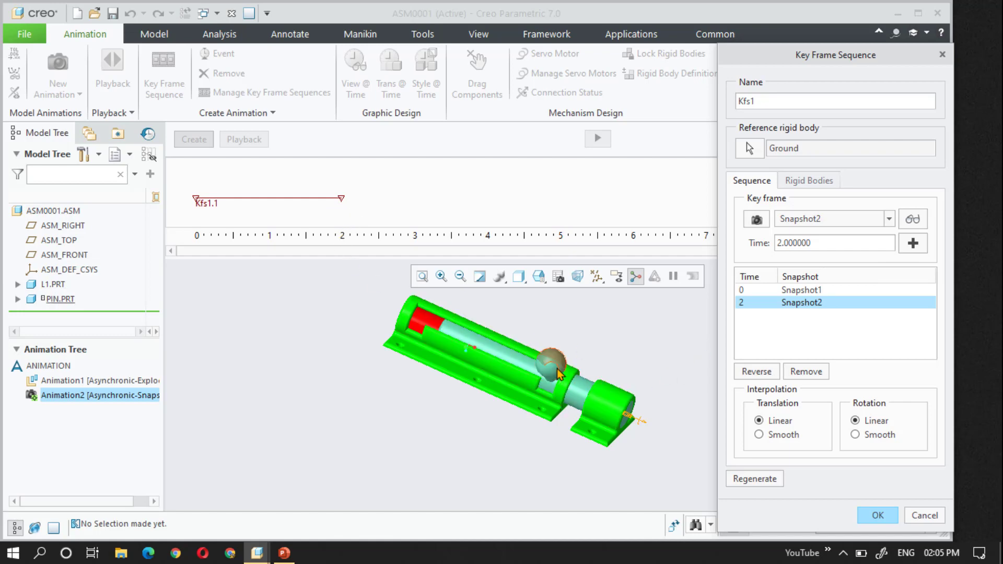
Move the Key Frame Sequence dialog clear of the timeline and add Snapshot3 at time 8.
left_click(859, 224)
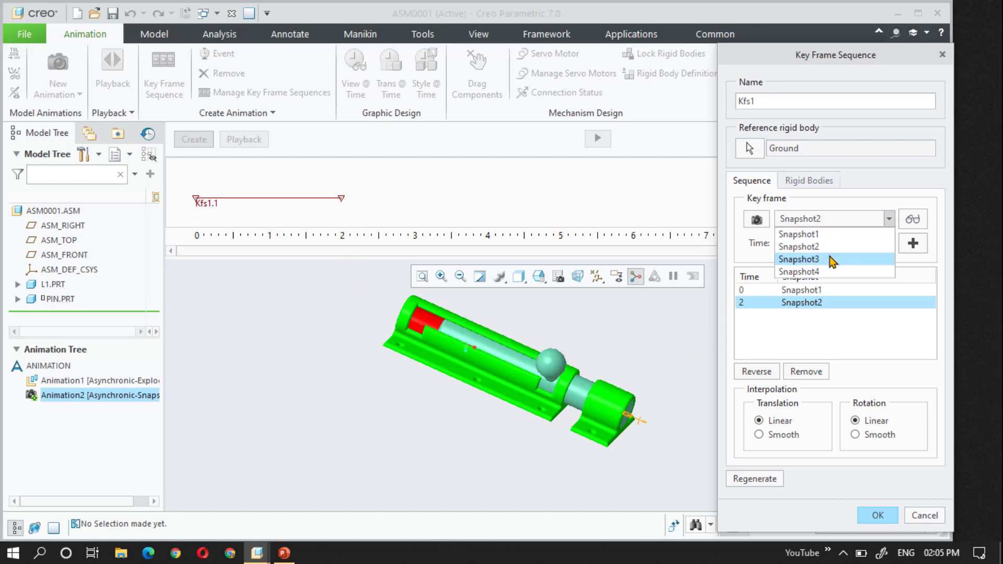
left_click(833, 261)
double_click(813, 243)
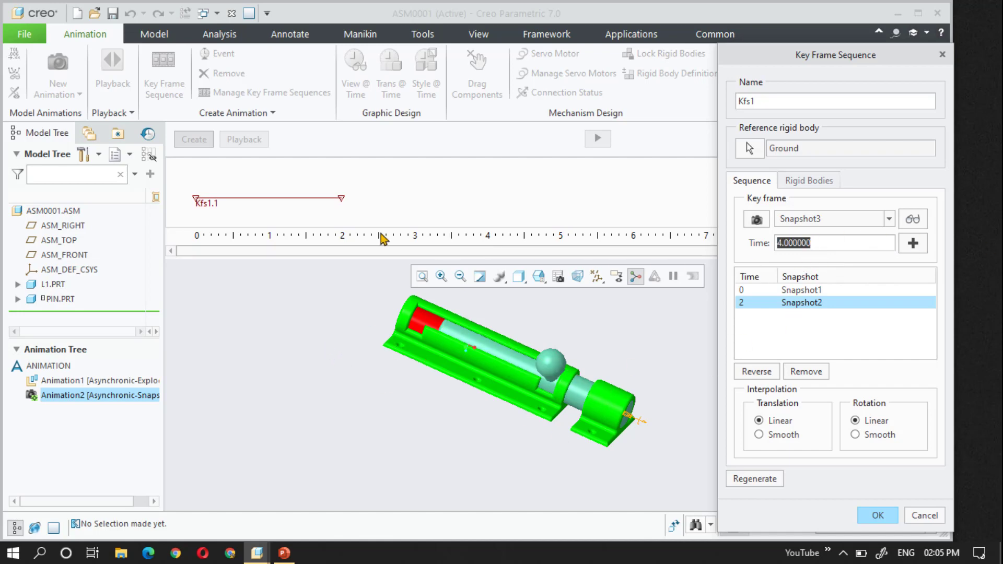
left_click_drag(797, 61, 113, 81)
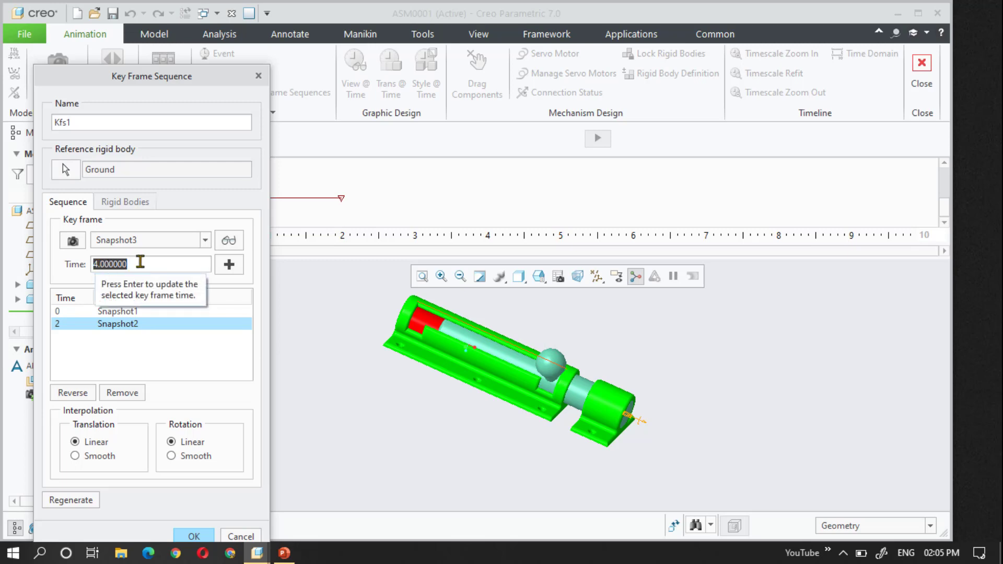
type("8")
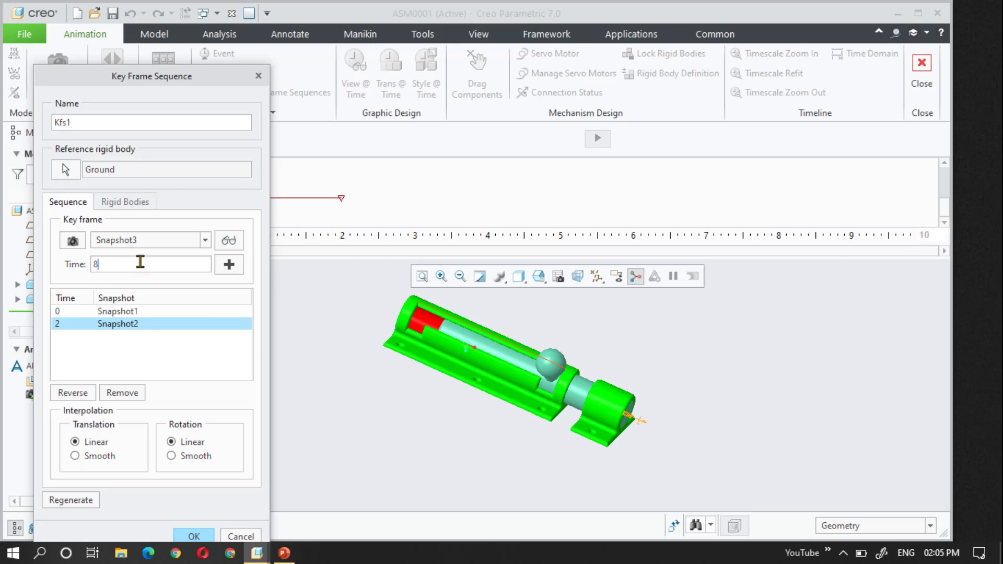
left_click(229, 266)
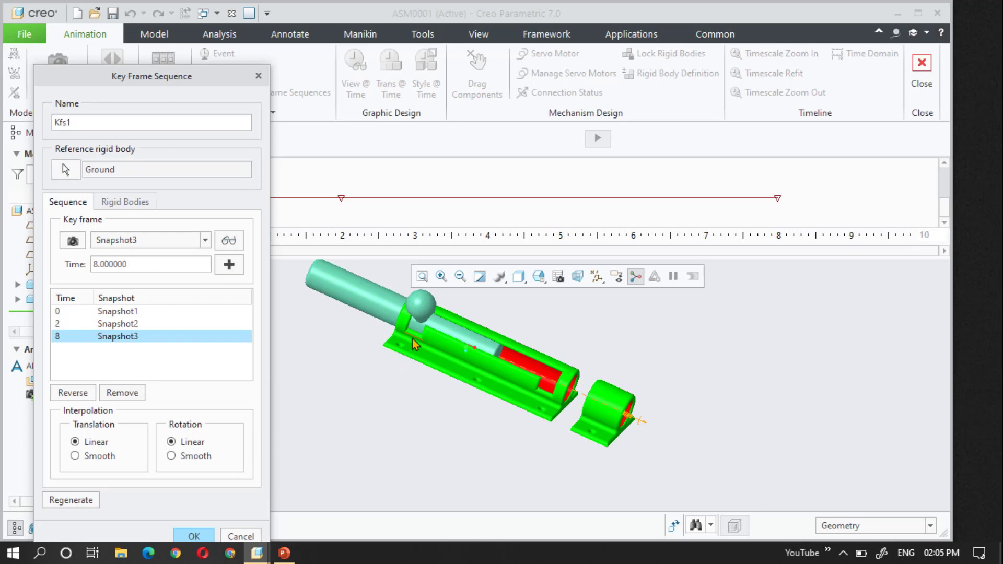
Add Snapshot4 to the key frame sequence at time 10 and accept the finished sequence.
left_click(203, 241)
left_click(157, 293)
double_click(145, 264)
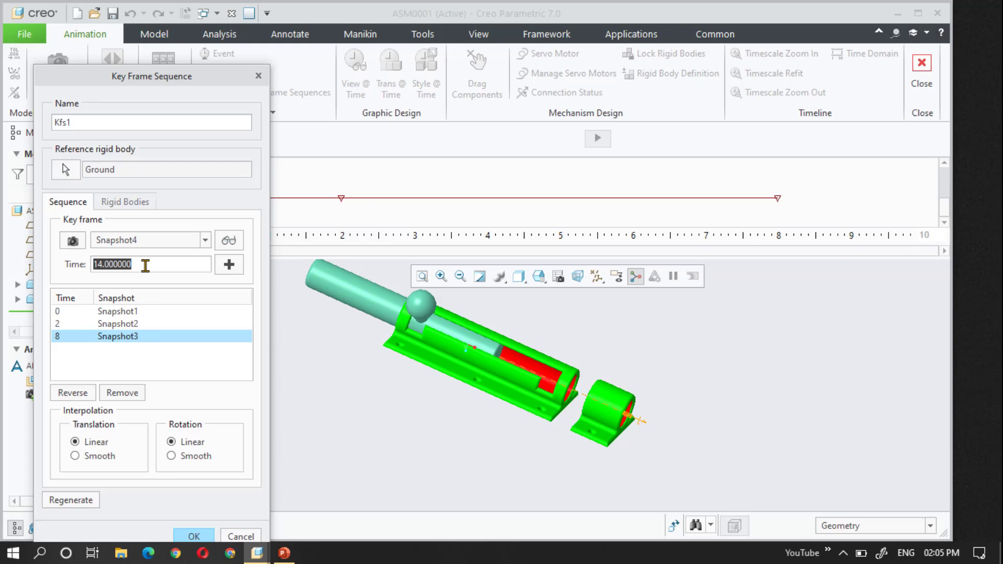
type("10")
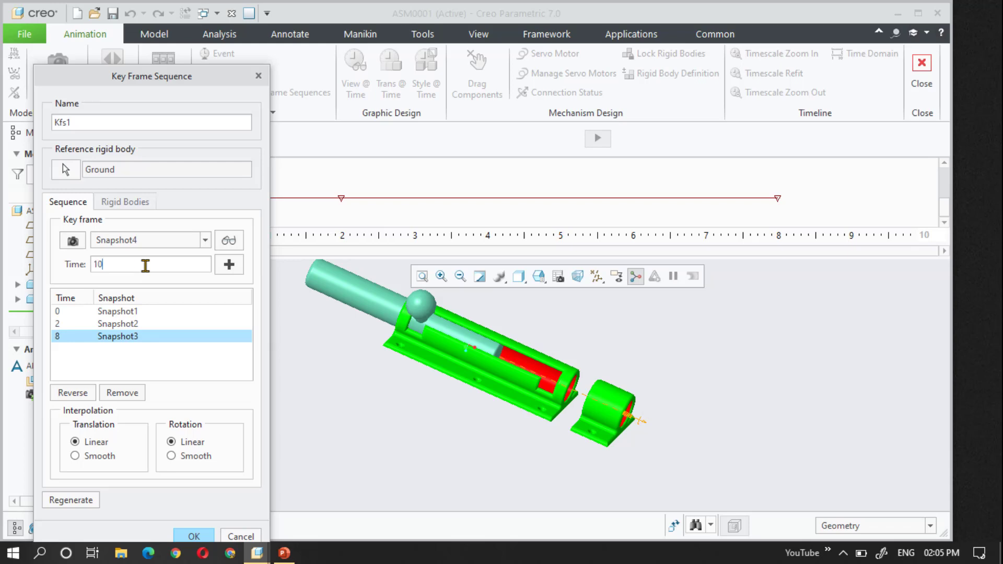
left_click(229, 265)
left_click_drag(87, 77, 747, 50)
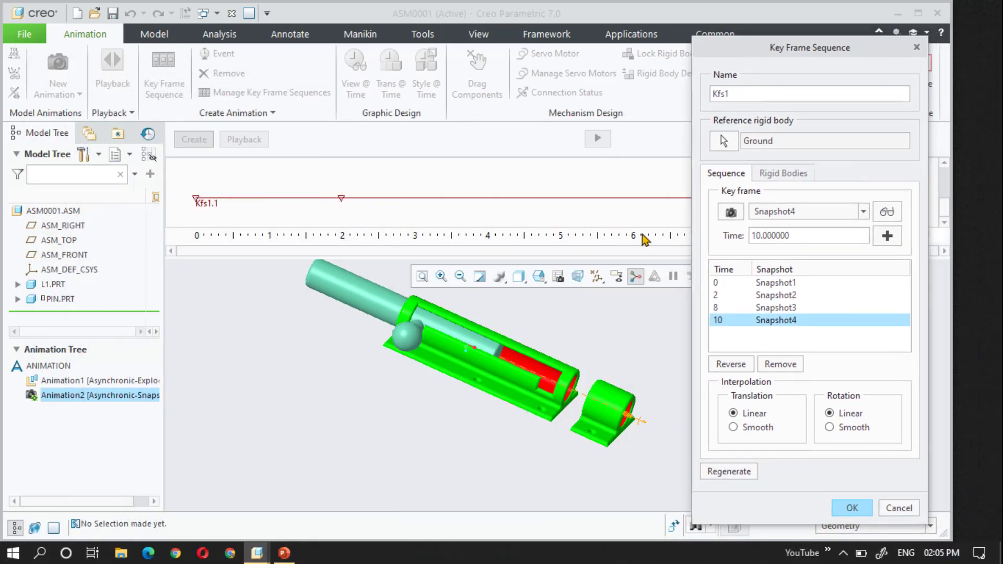
left_click(851, 507)
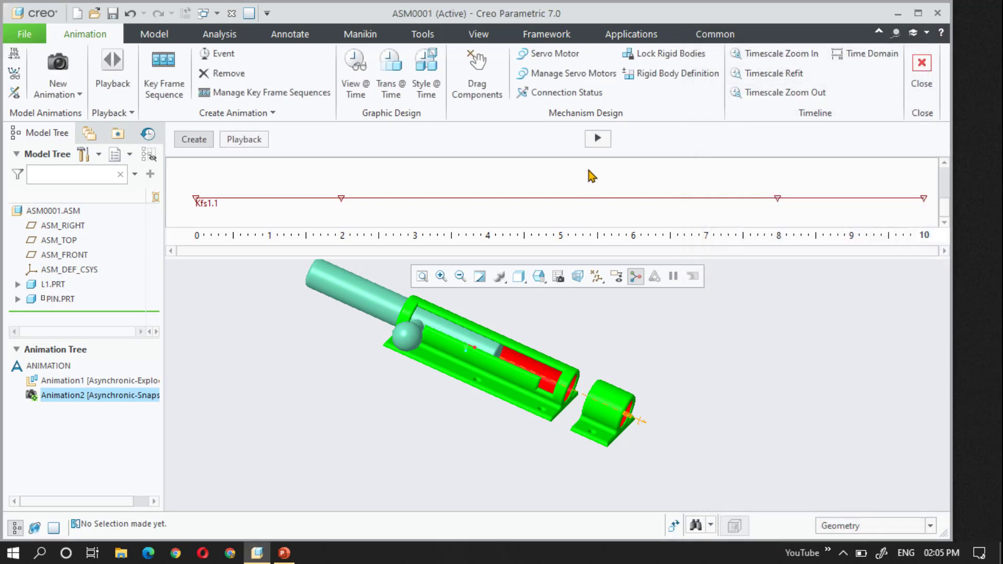
Generate Animation2 from its key frames, play it in playback mode and stop it partway.
left_click(599, 144)
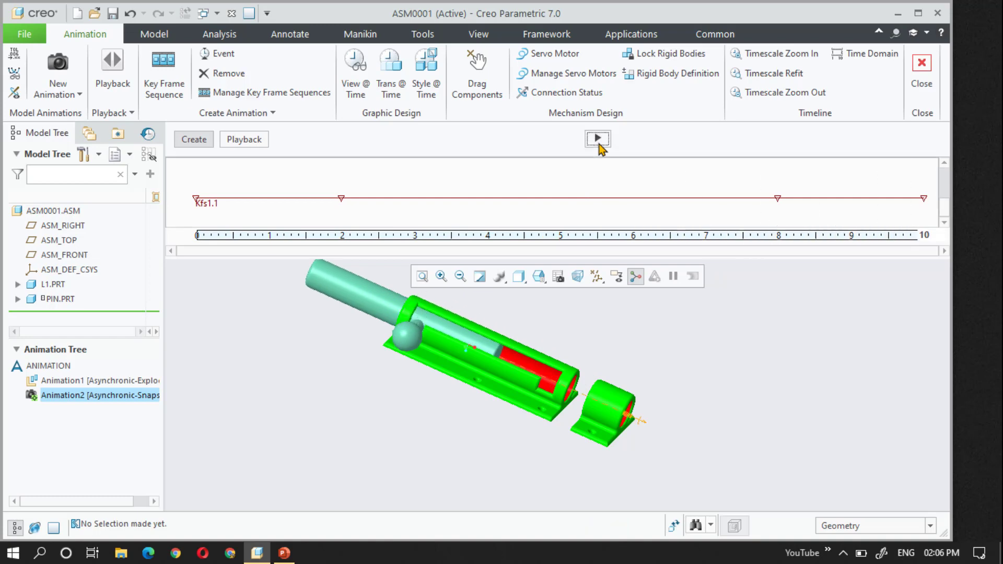
left_click(599, 146)
left_click(440, 323)
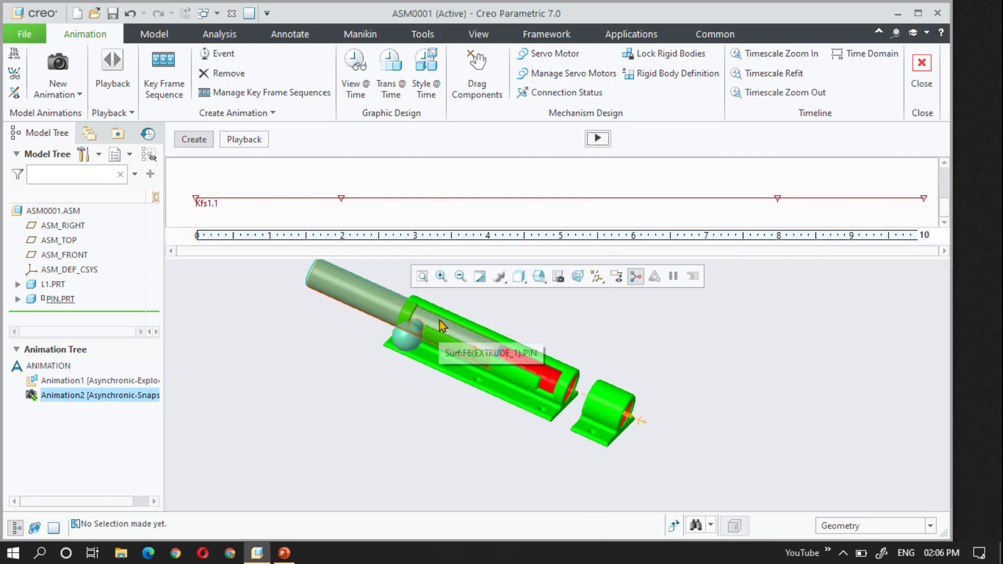
left_click(235, 140)
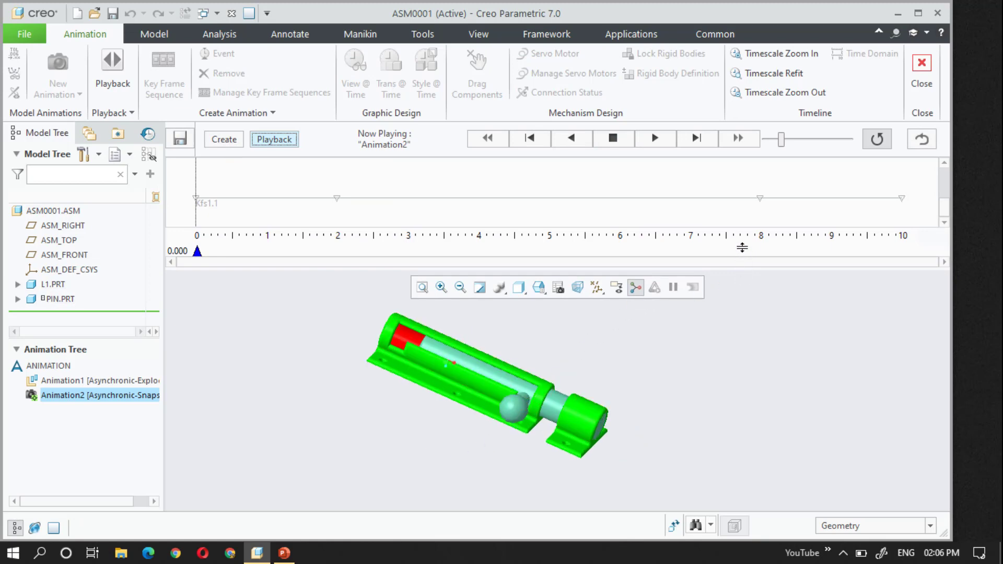
left_click(652, 140)
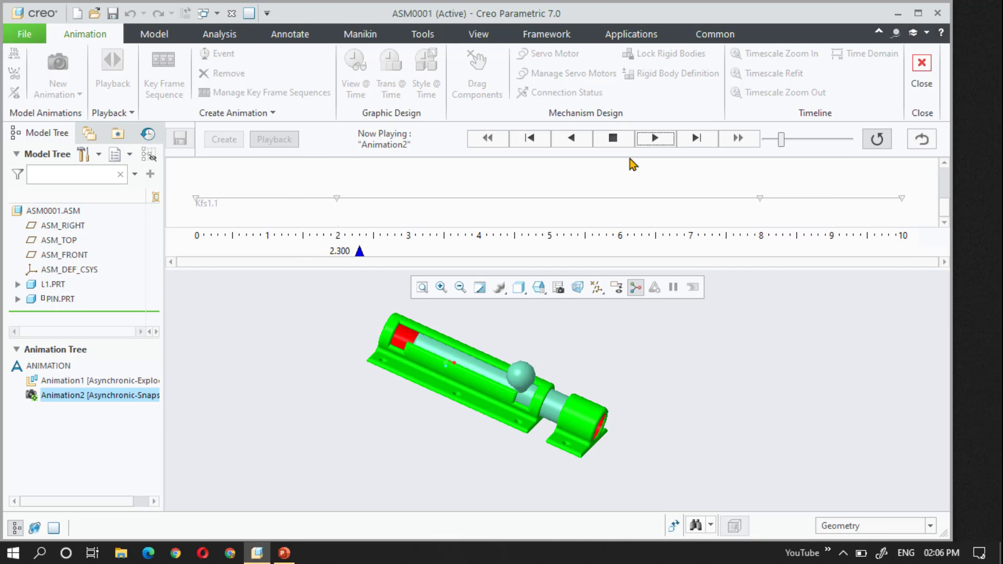
left_click(613, 138)
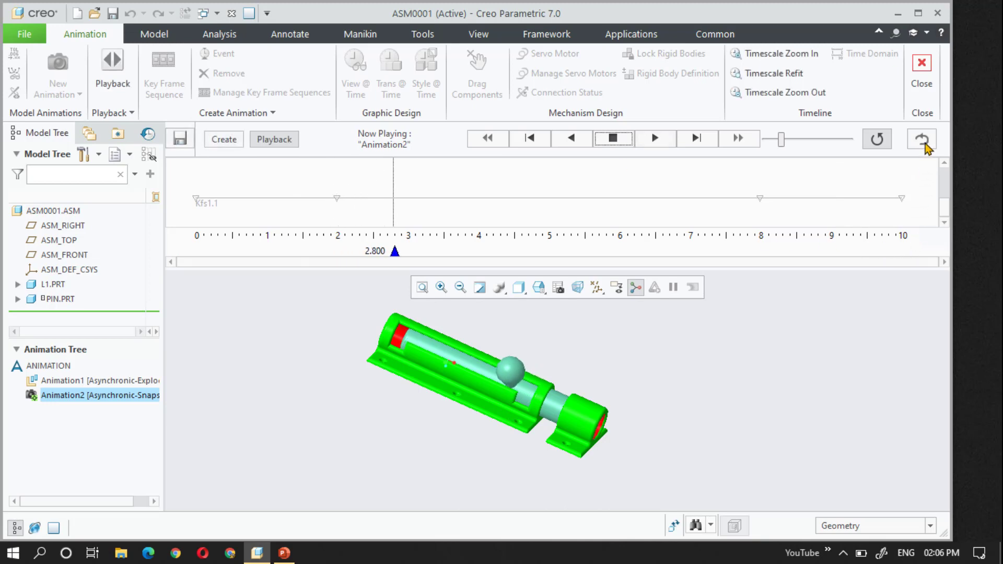
Set the playback to reverse direction at the end of the animation, play it again and stop it.
left_click(923, 140)
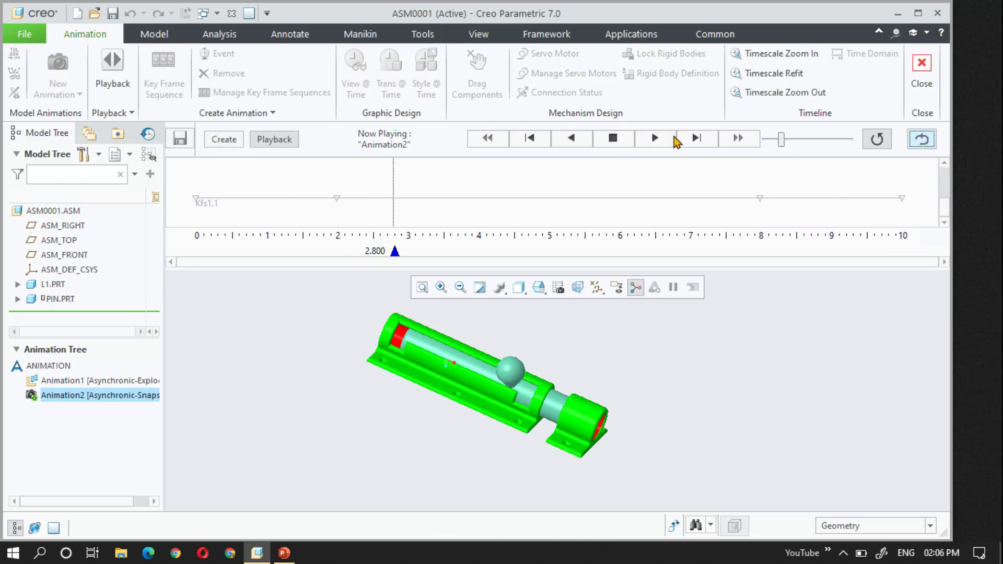
left_click(673, 139)
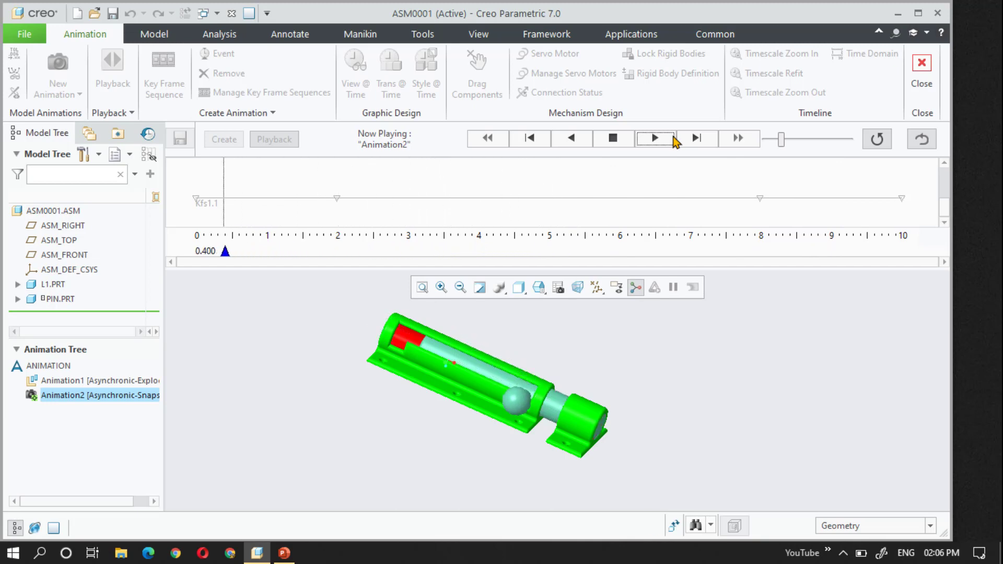
left_click(621, 141)
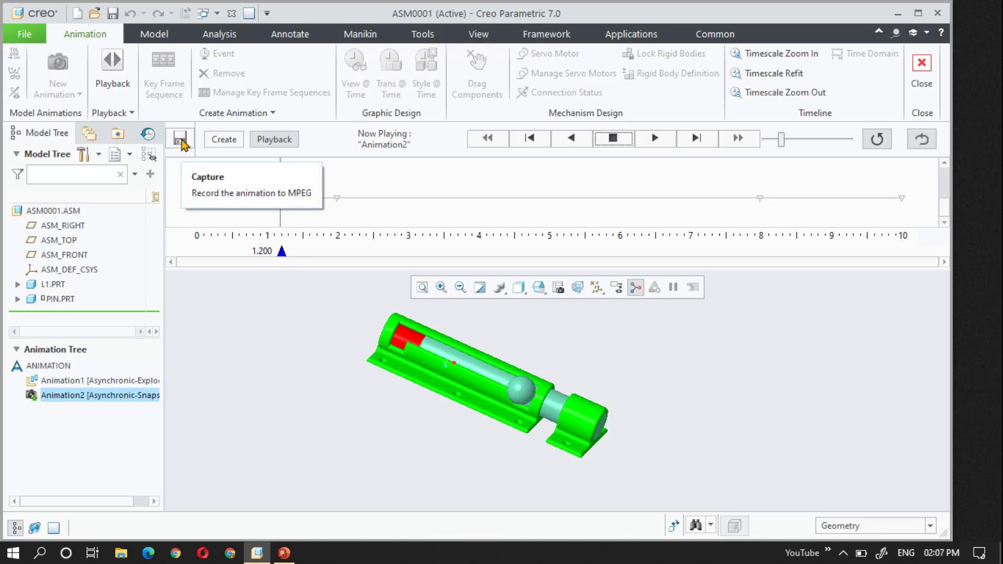
Start capturing the animation as a video and set the output file to Cad on the Desktop.
left_click(180, 140)
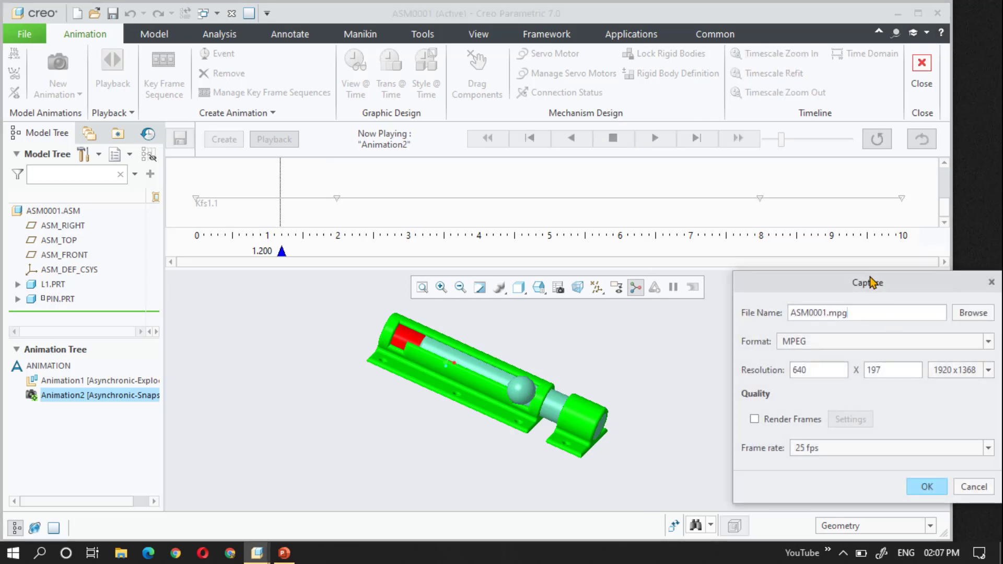
left_click_drag(844, 273, 710, 127)
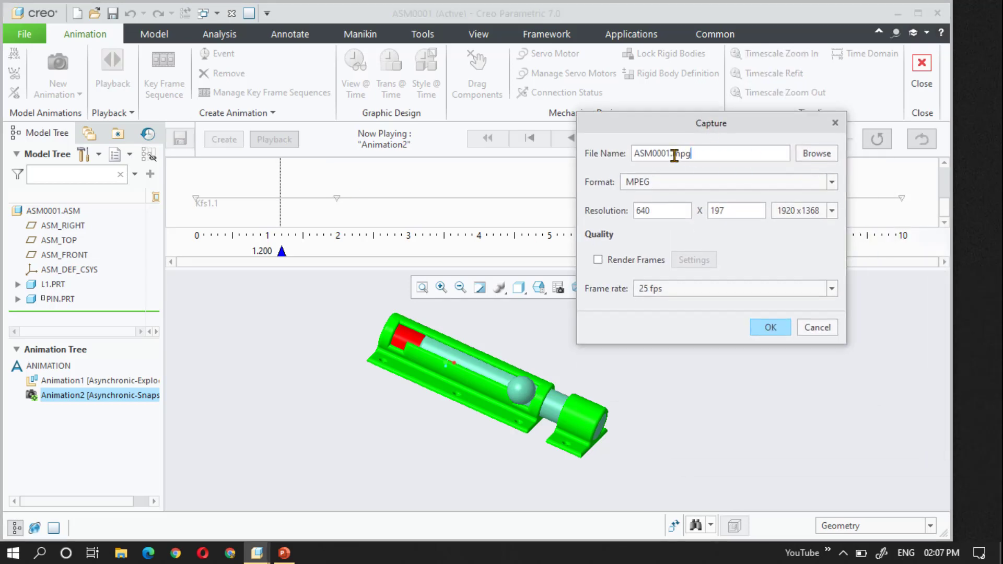
left_click(809, 157)
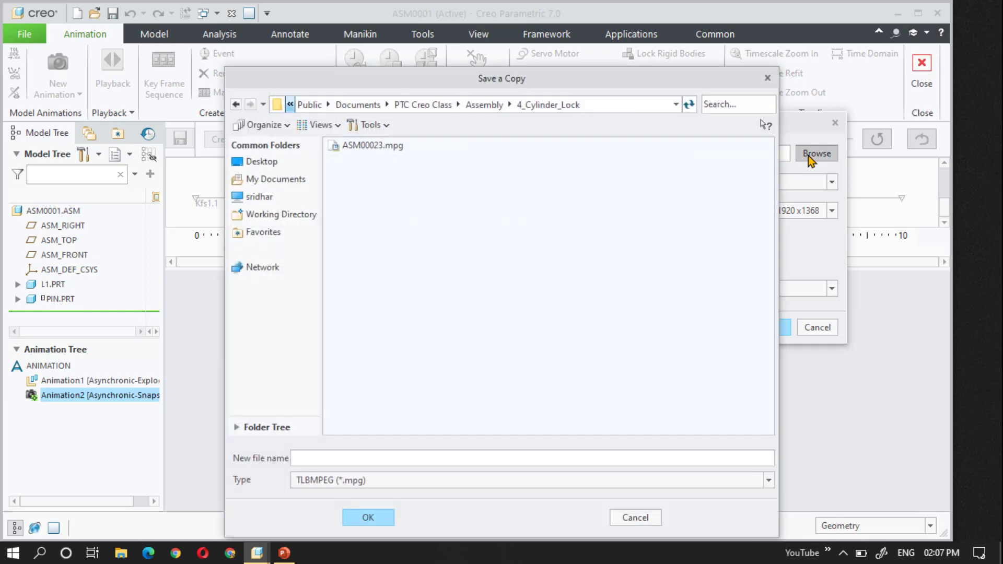
left_click(264, 163)
left_click(333, 460)
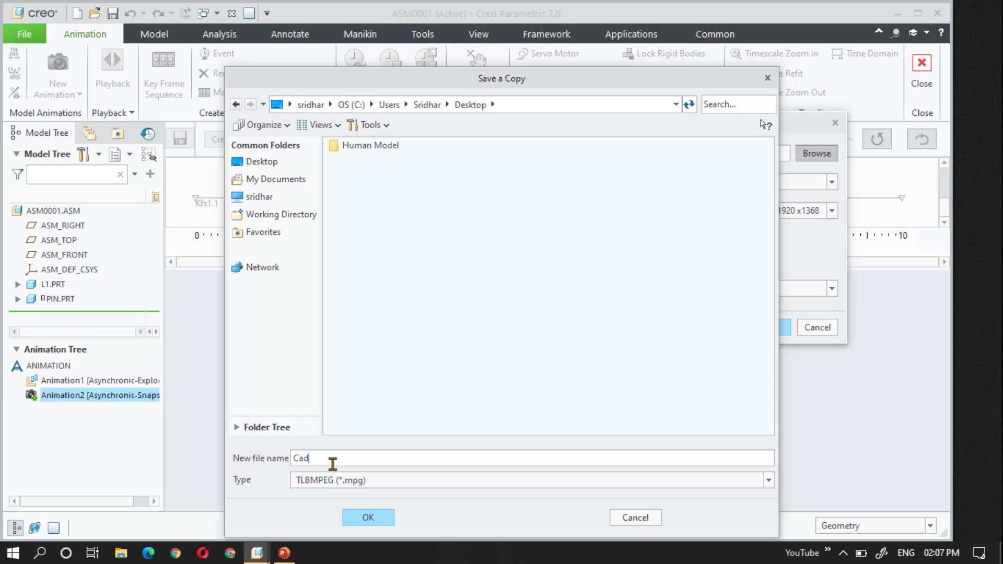
left_click(359, 518)
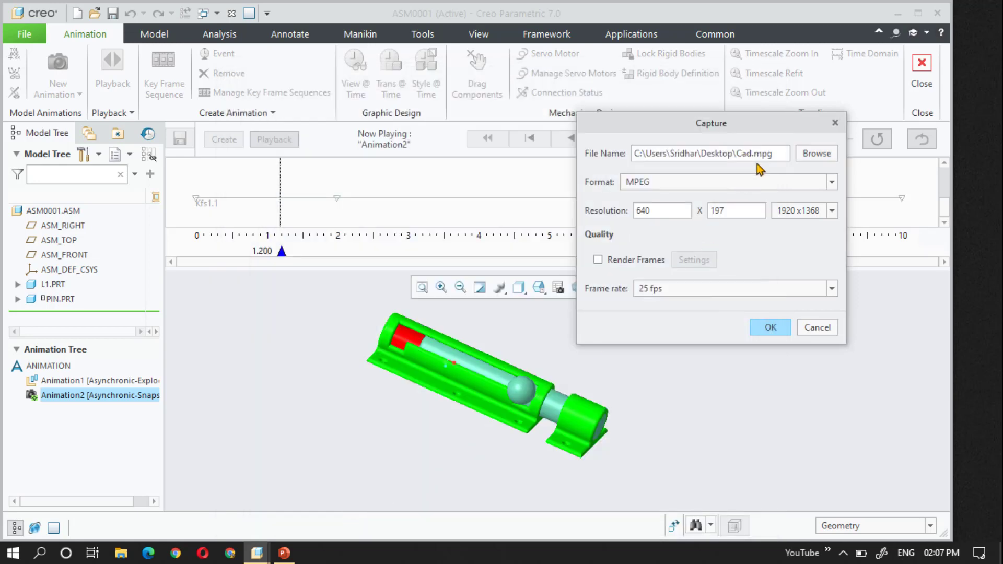
Record the capture in AVI format at 1280 x 912 resolution and a 30 fps frame rate.
left_click(781, 182)
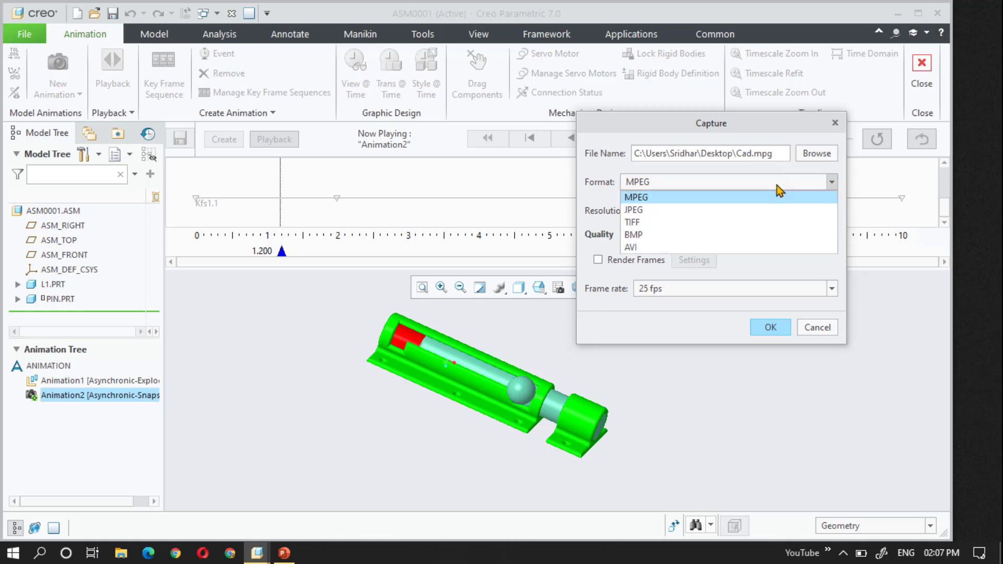
left_click(631, 253)
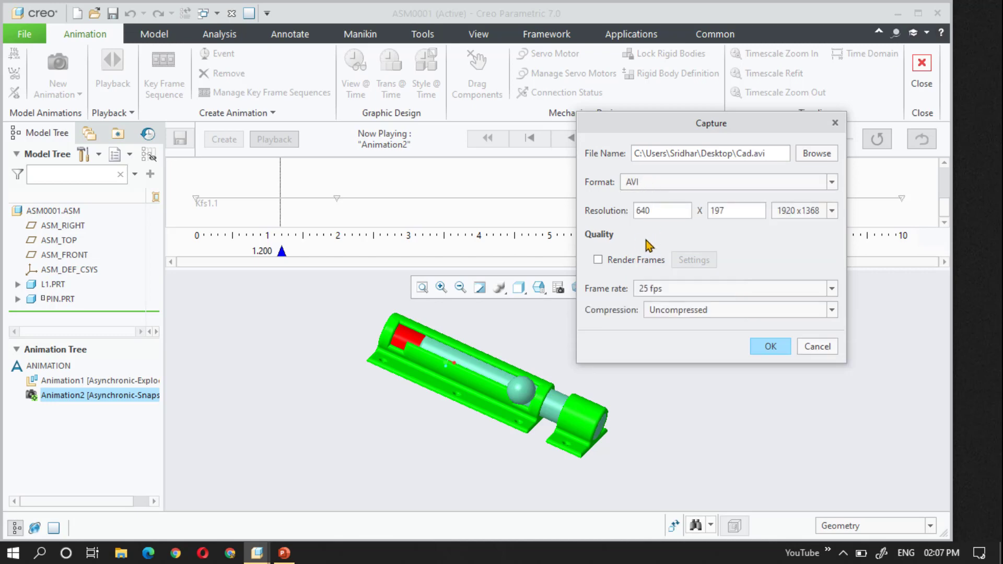
left_click(817, 214)
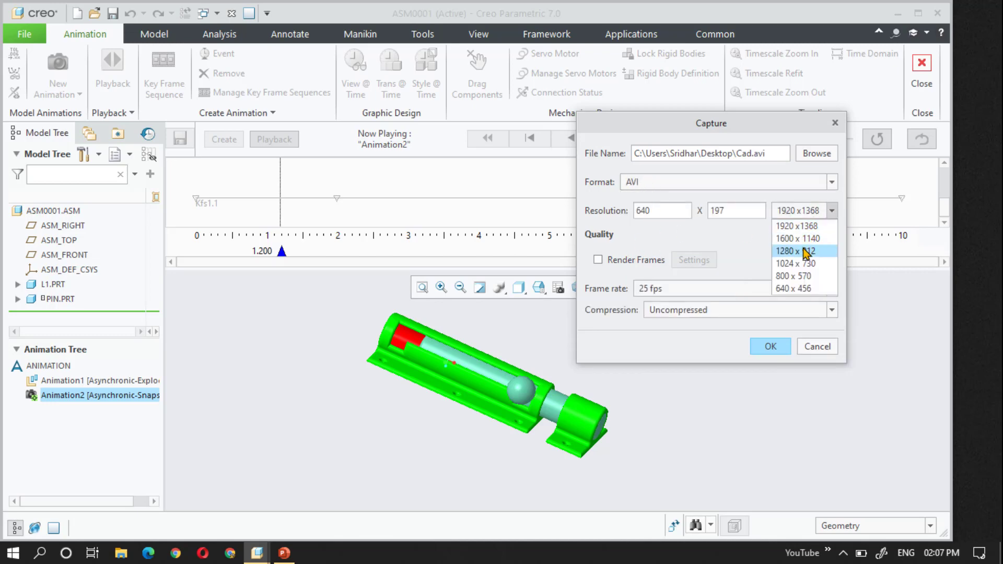
left_click(810, 251)
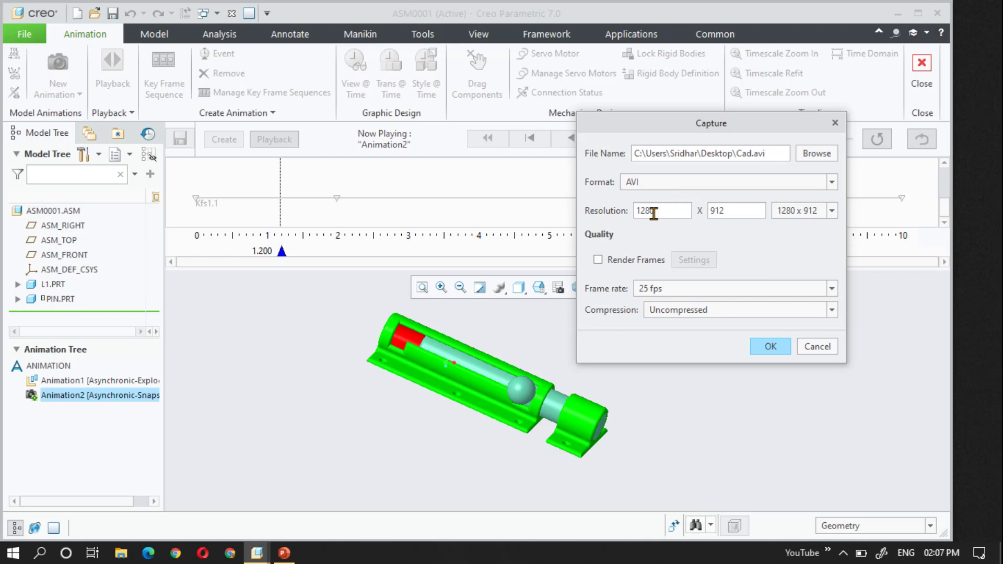
left_click(723, 292)
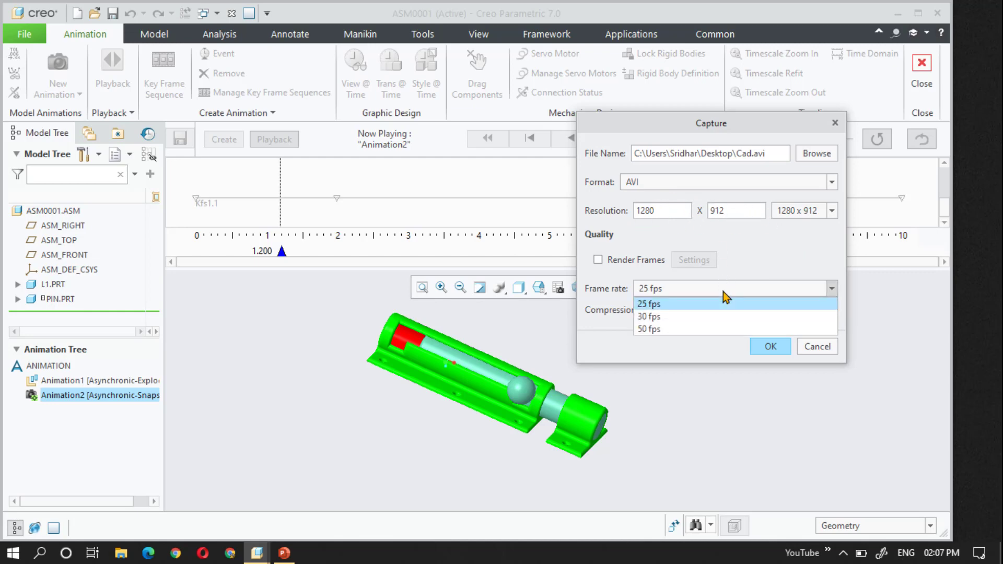
left_click(697, 317)
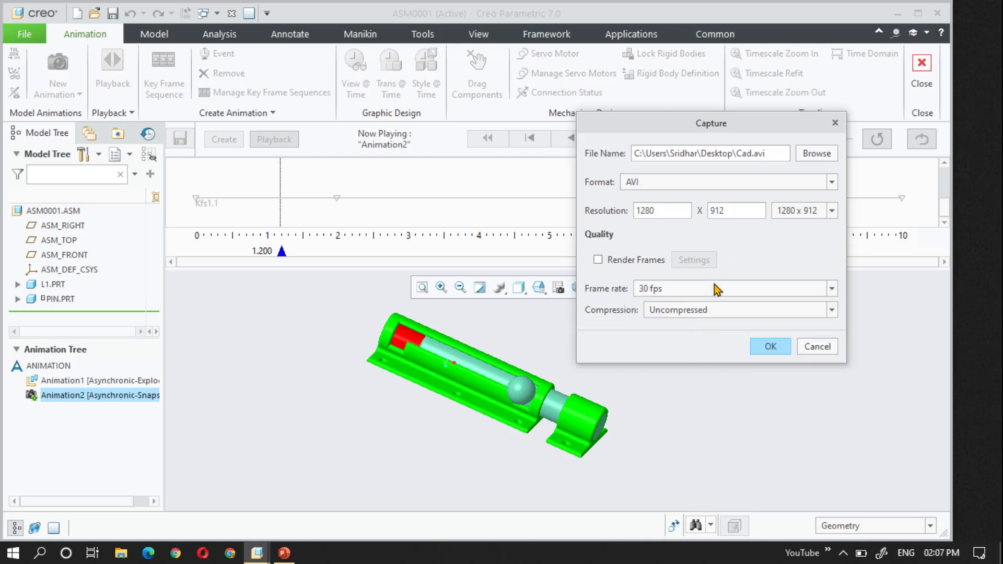
left_click(773, 350)
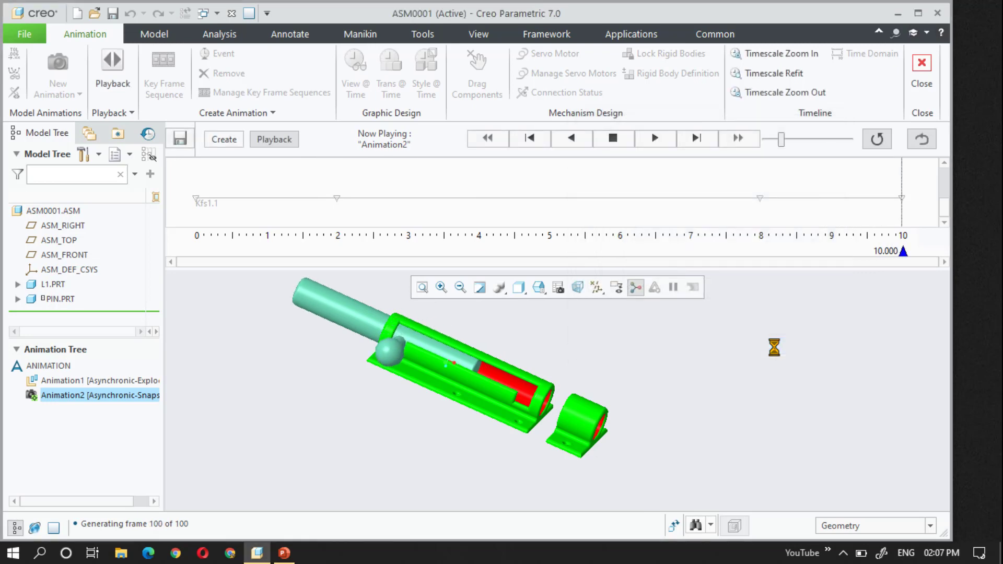
Move the Cad video to an empty area of the desktop, play it in the video player and close it.
left_click(898, 13)
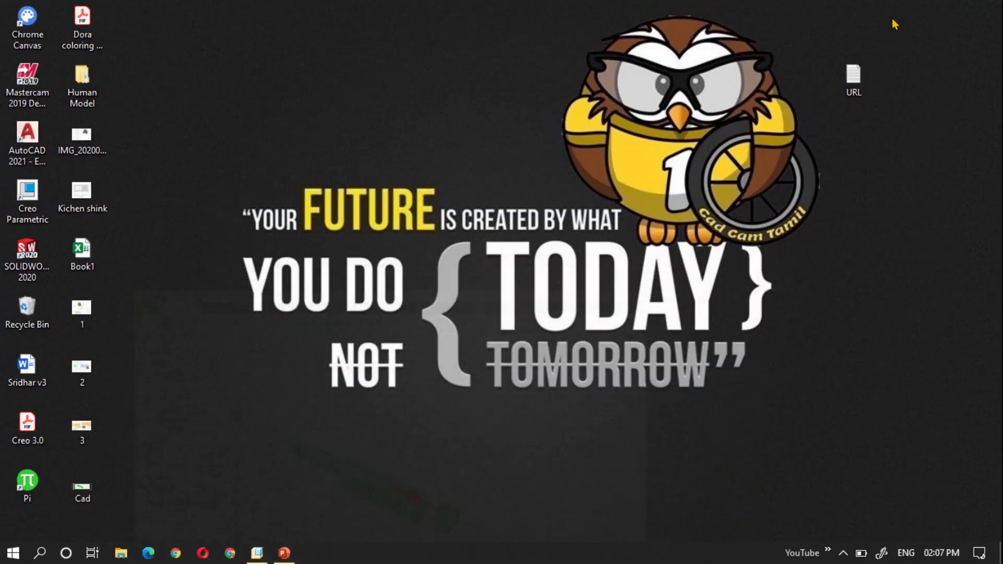
left_click_drag(82, 489, 357, 138)
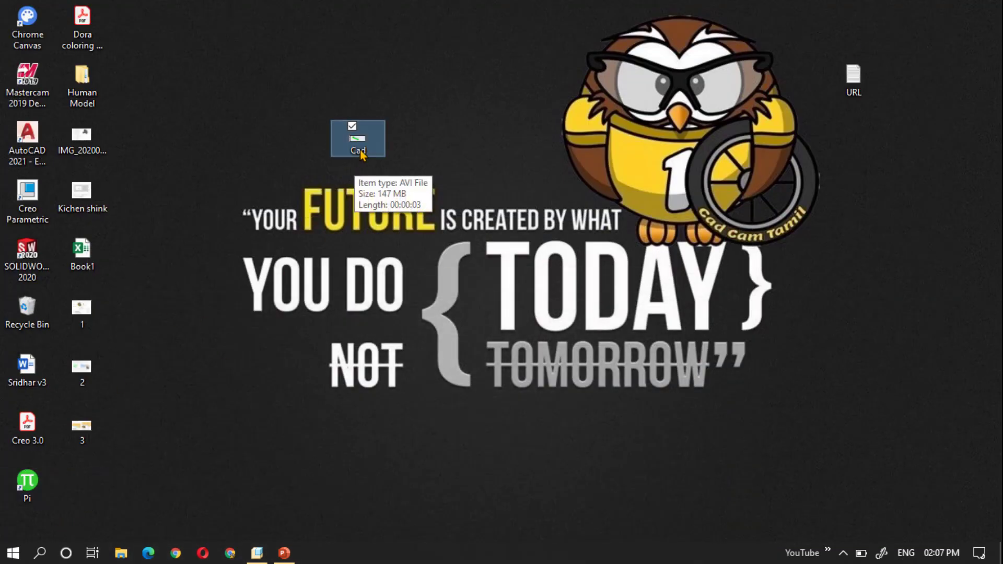
double_click(358, 149)
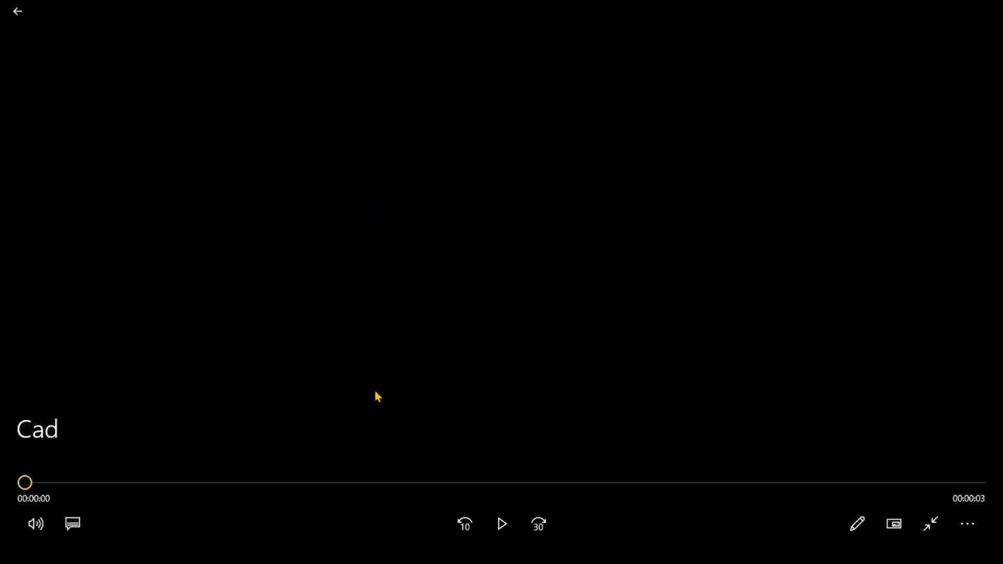
left_click(502, 524)
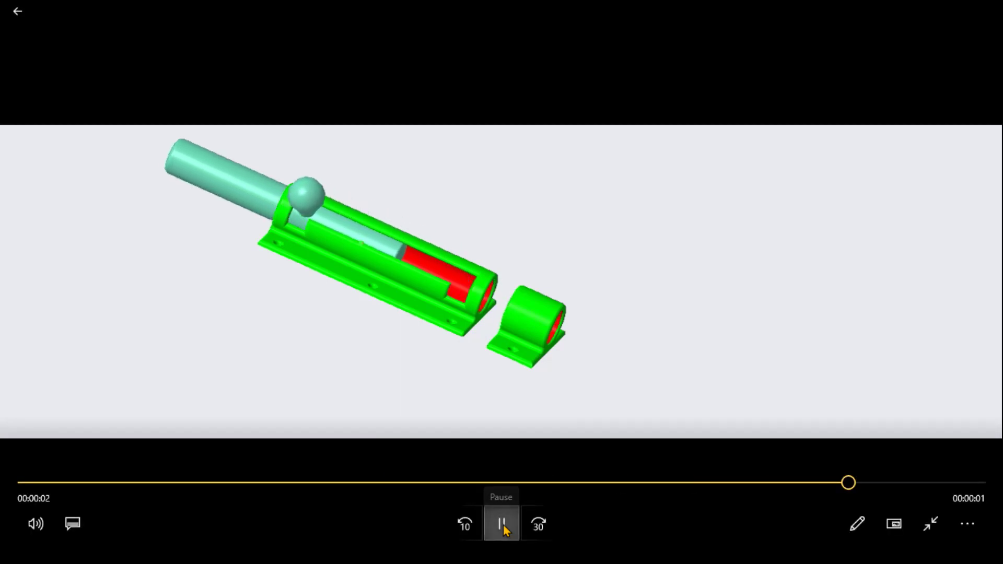
left_click(504, 527)
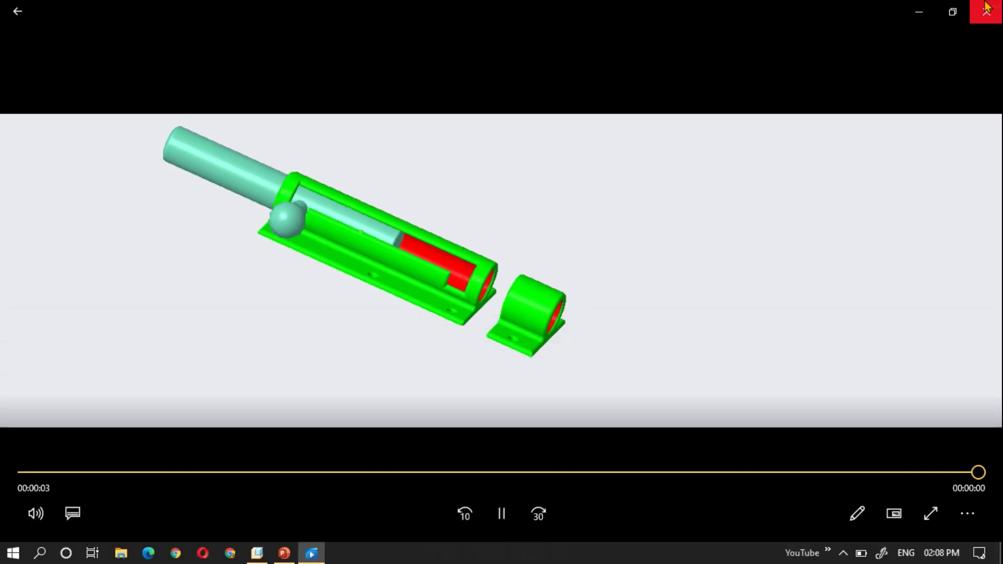
left_click(979, 8)
Switch back to the assembly in Creo Parametric.
left_click(284, 552)
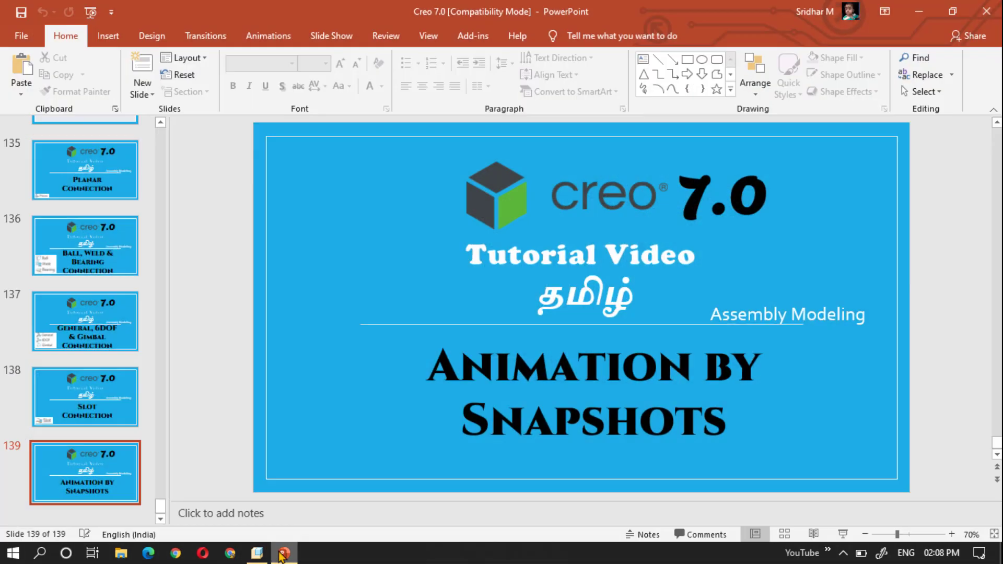
left_click(284, 552)
left_click(257, 554)
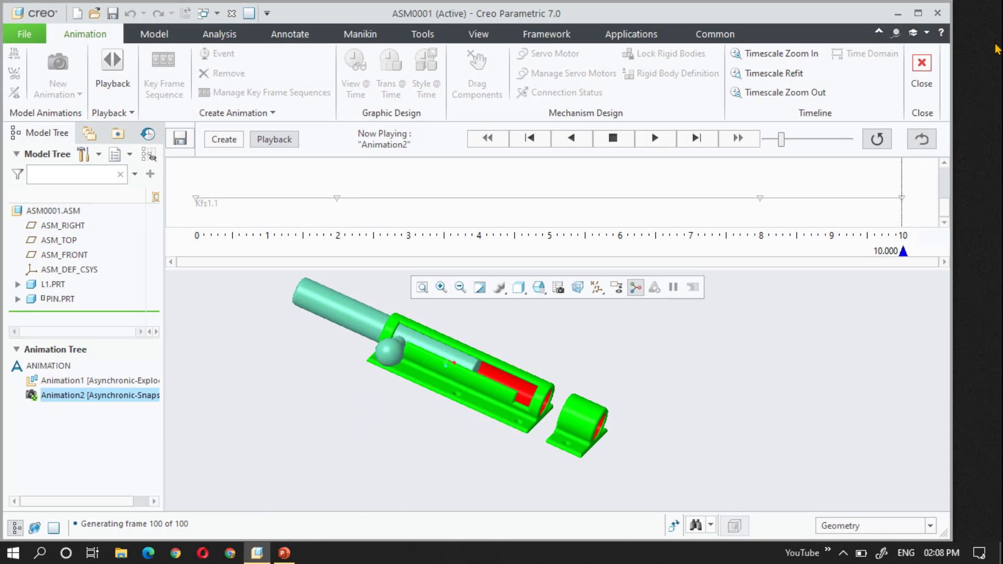
Return Animation2 to creation mode and shift the second key frame to about time 2.1 on the timeline.
left_click(94, 401)
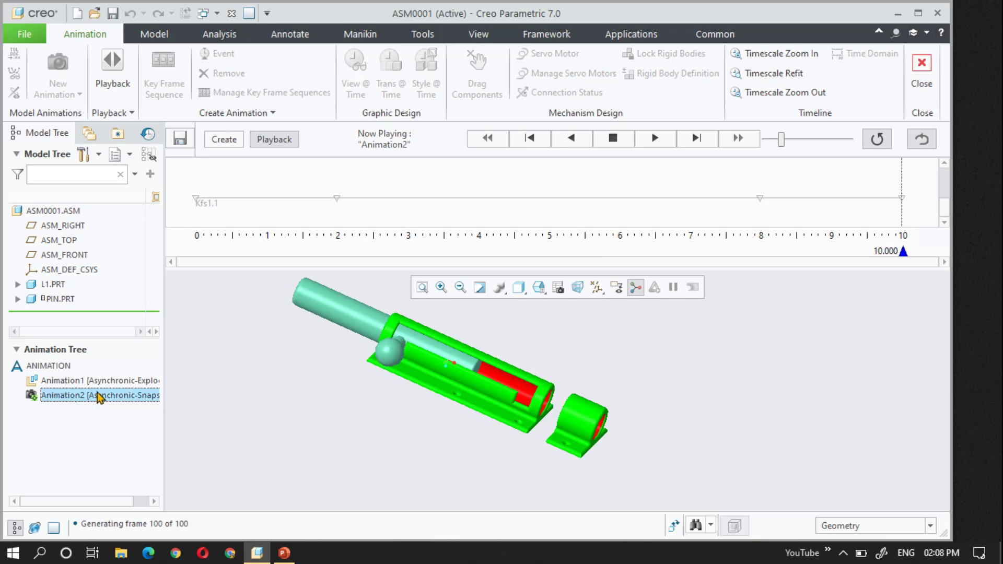
left_click(224, 140)
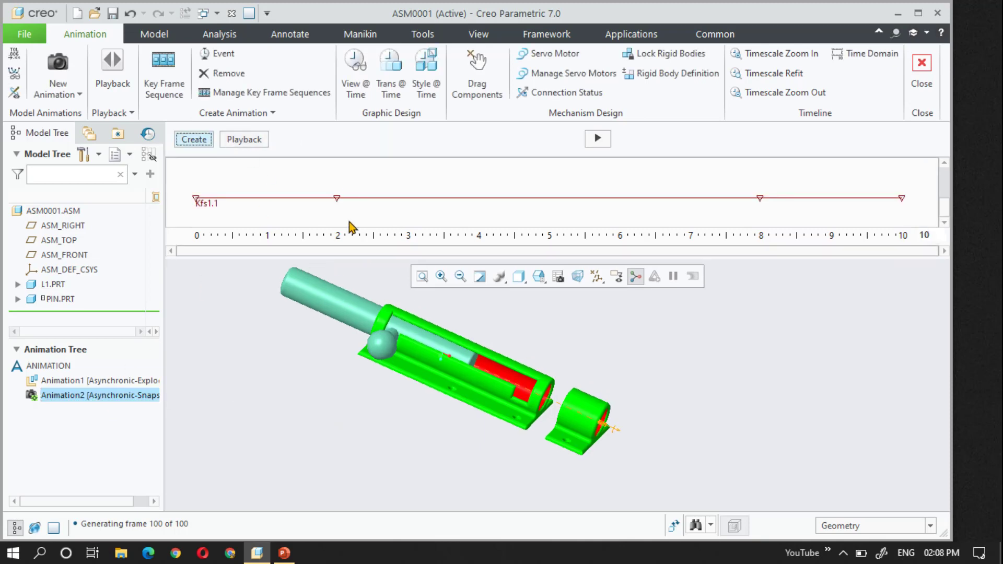
left_click(337, 199)
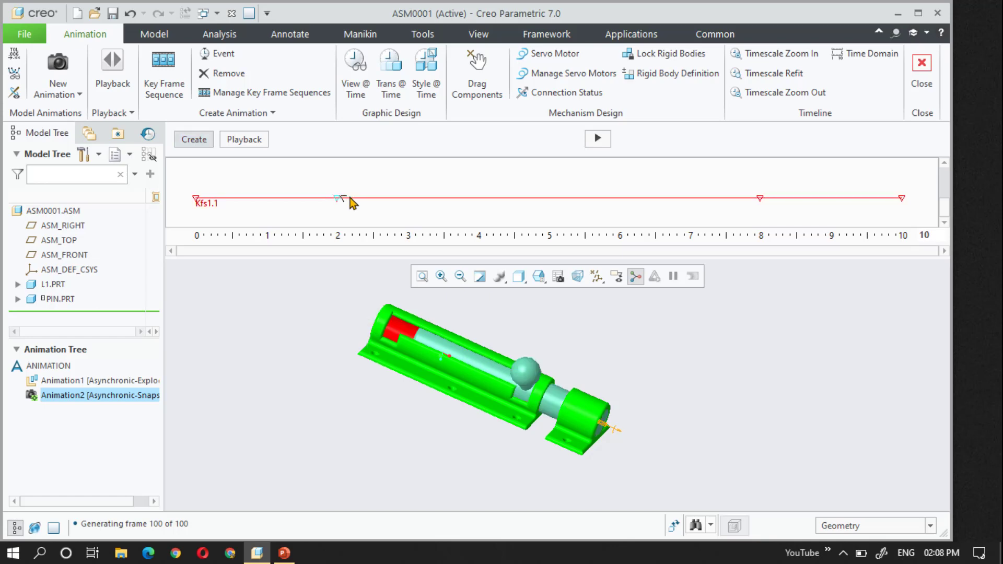
left_click_drag(385, 203, 343, 203)
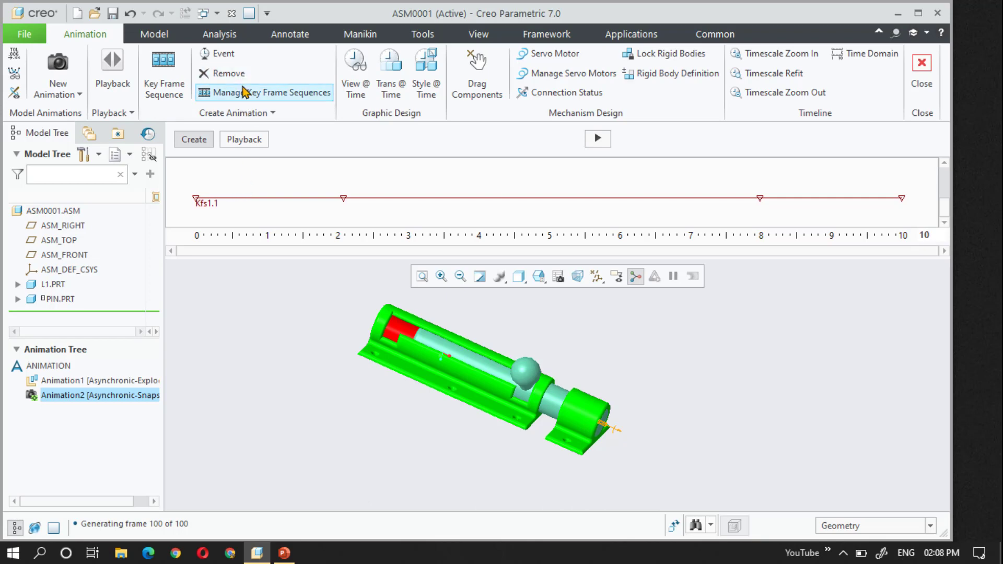
Slide the pin by its knob into the separate keeper bracket with Drag Components and close the Drag dialog.
left_click(477, 71)
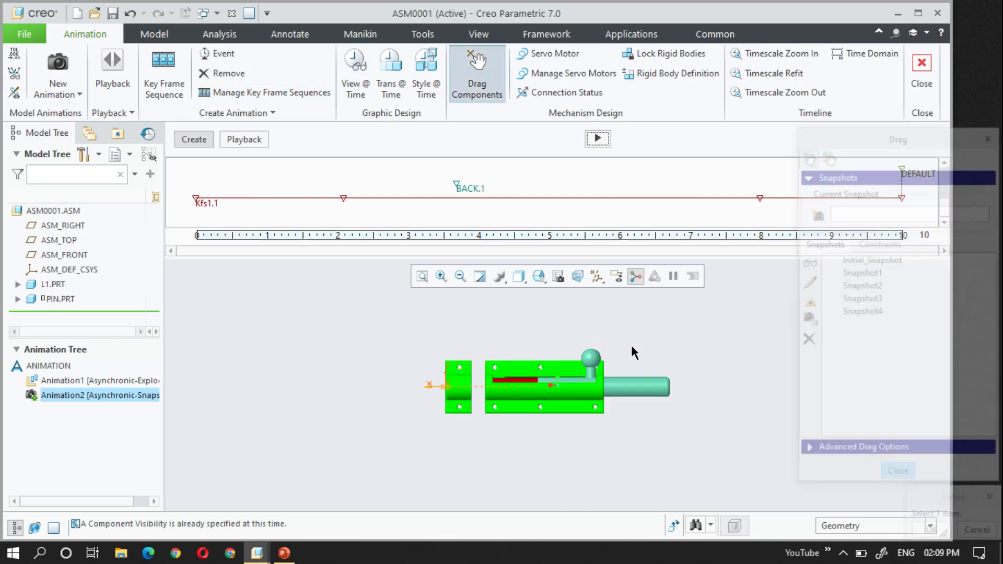
left_click(593, 359)
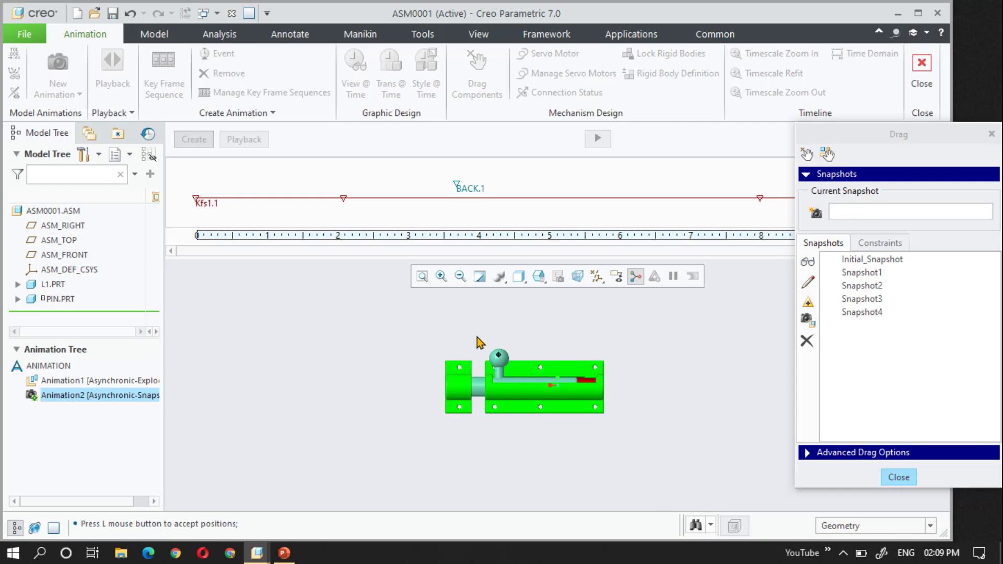
left_click(898, 477)
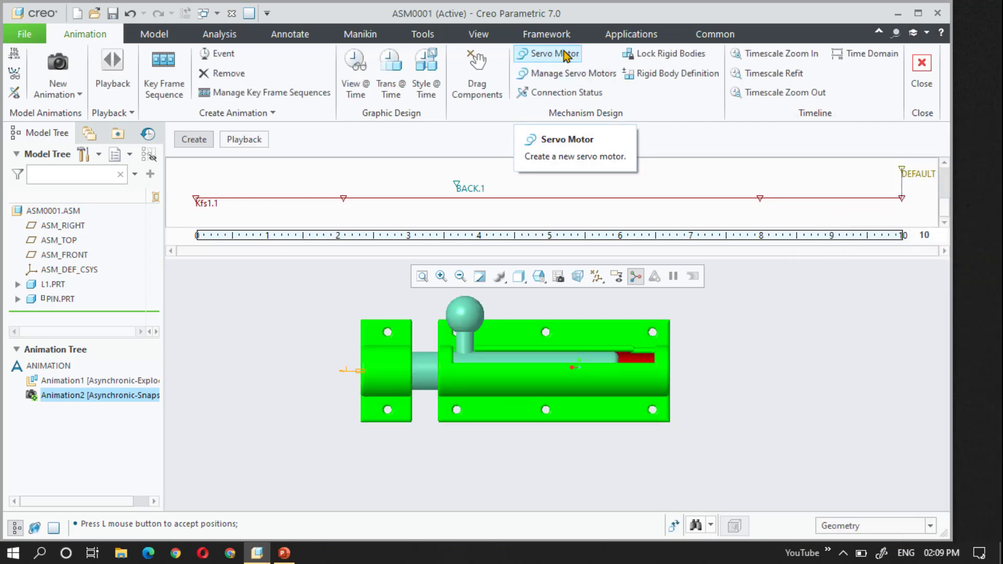